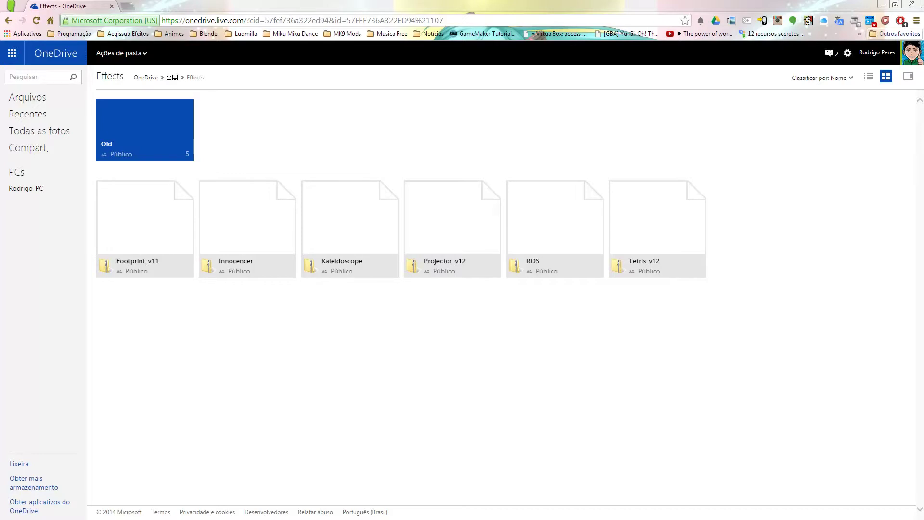
pyautogui.moveTo(154, 9)
pyautogui.mouseDown()
pyautogui.moveTo(187, 29)
pyautogui.moveTo(432, 36)
pyautogui.moveTo(457, 33)
pyautogui.moveTo(455, 21)
pyautogui.mouseUp()
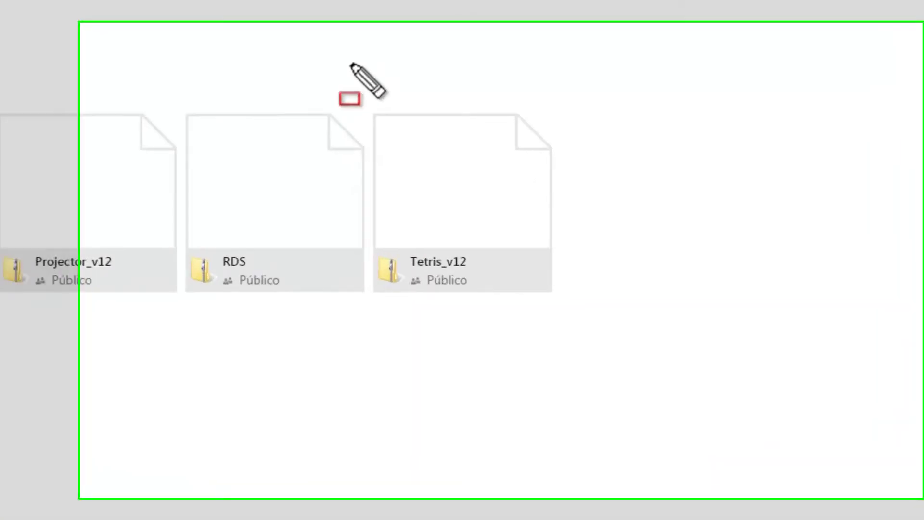
pyautogui.moveTo(598, 153); pyautogui.dragTo(611, 188)
pyautogui.moveTo(323, 116)
pyautogui.mouseDown()
pyautogui.moveTo(405, 232)
pyautogui.moveTo(533, 319)
pyautogui.moveTo(559, 306)
pyautogui.moveTo(561, 316)
pyautogui.mouseUp()
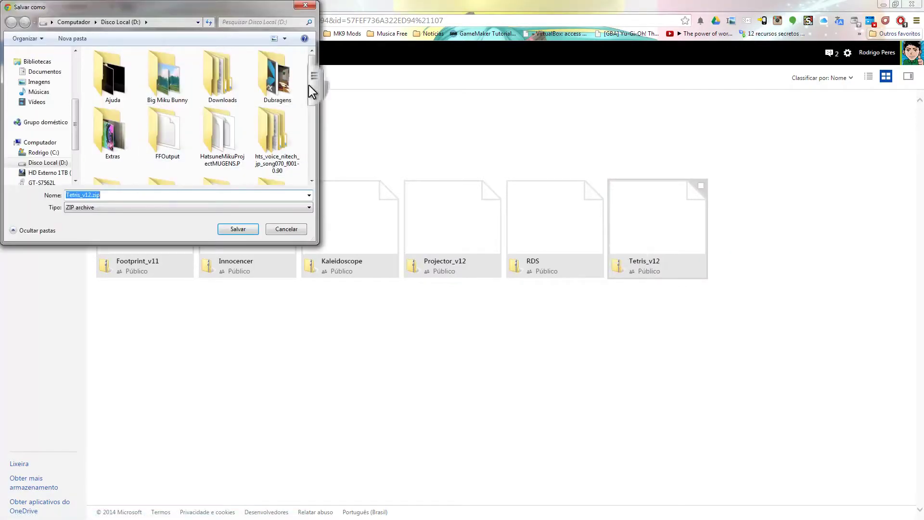
pyautogui.moveTo(309, 76)
pyautogui.mouseDown()
pyautogui.moveTo(310, 96)
pyautogui.moveTo(310, 61)
pyautogui.mouseUp()
pyautogui.click(283, 222)
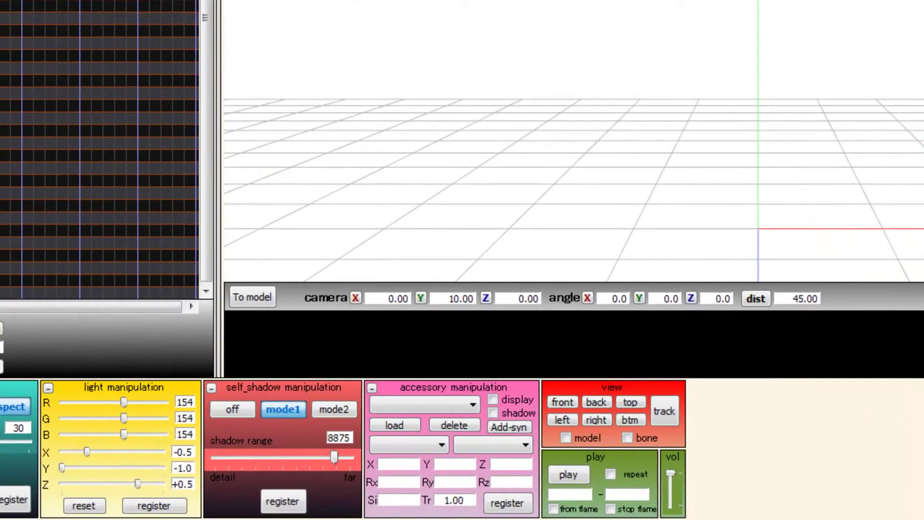
# - Load the accessory file Tetris.x from the UserFile\Accessory\MME\Tetris folder into MikuMikuDance
pyautogui.click(390, 421)
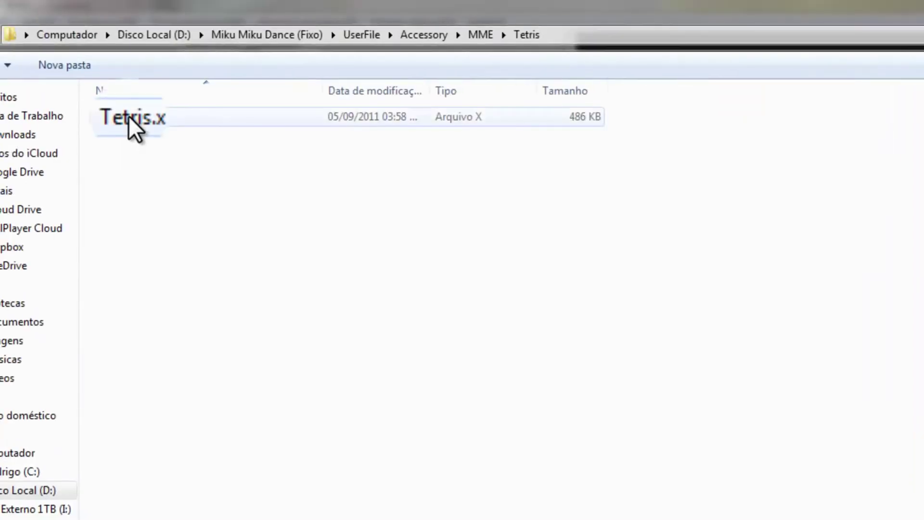
pyautogui.click(149, 120)
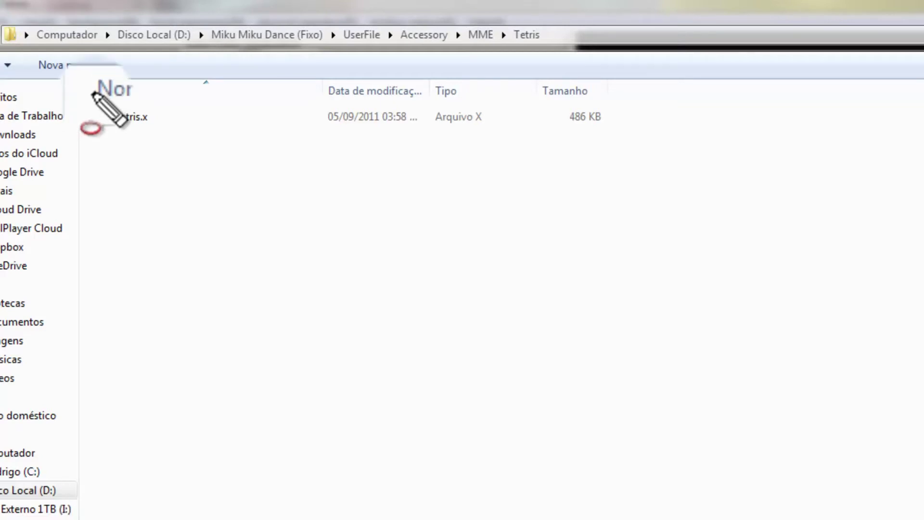
pyautogui.moveTo(80, 90); pyautogui.dragTo(84, 94)
pyautogui.moveTo(154, 163)
pyautogui.mouseDown()
pyautogui.moveTo(259, 166)
pyautogui.moveTo(193, 153)
pyautogui.mouseUp()
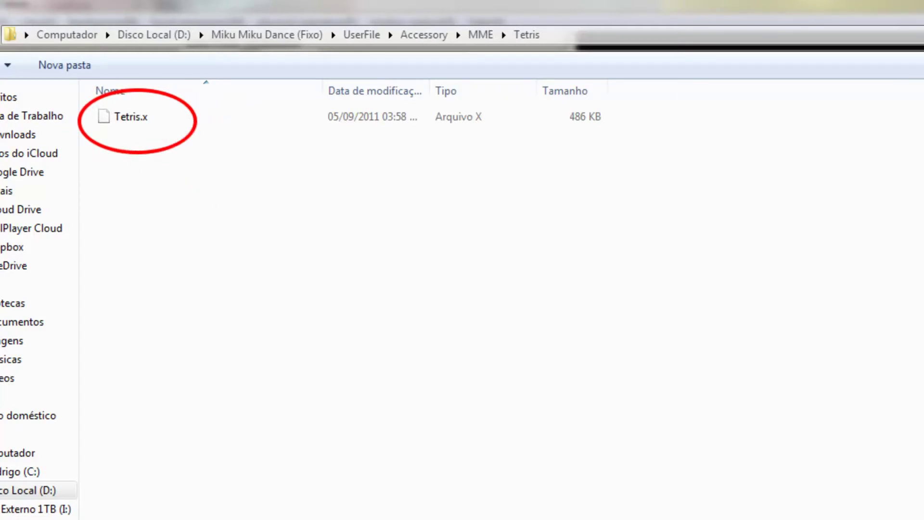
pyautogui.press('Escape')
pyautogui.click(148, 121)
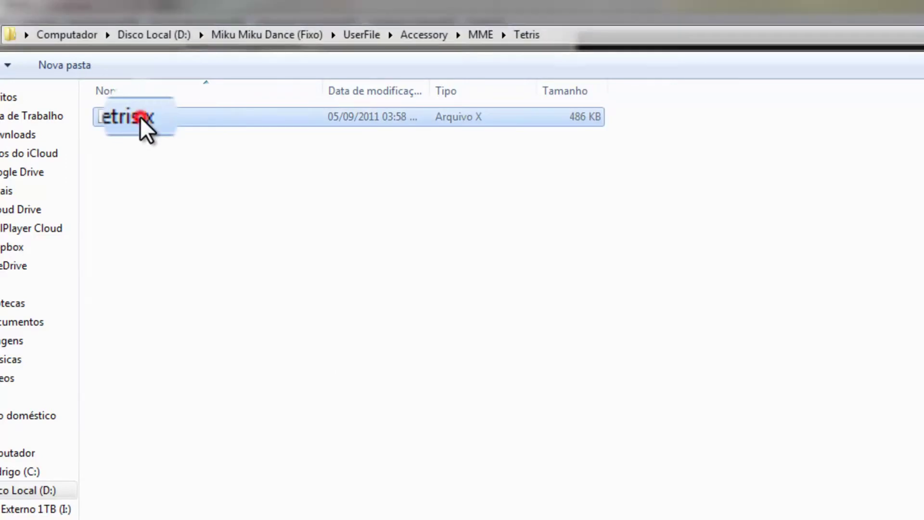
pyautogui.click(840, 504)
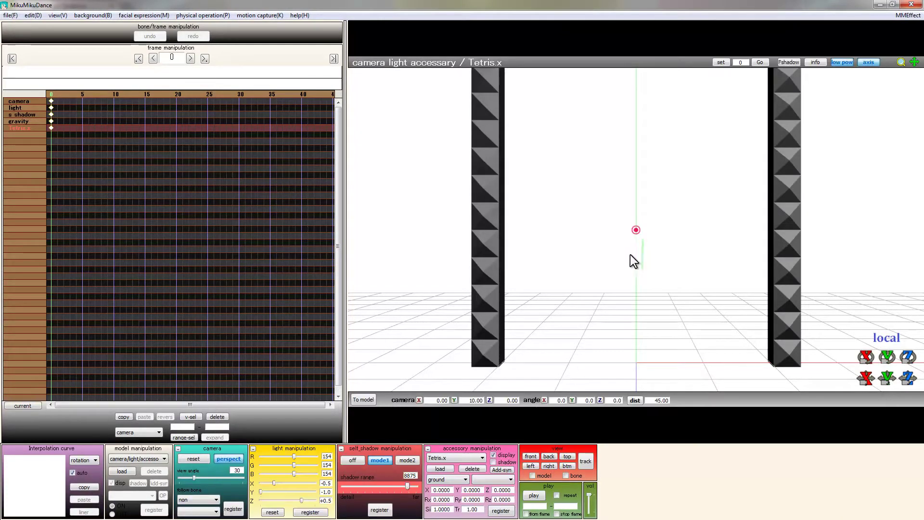
pyautogui.scroll(-3, 631, 255)
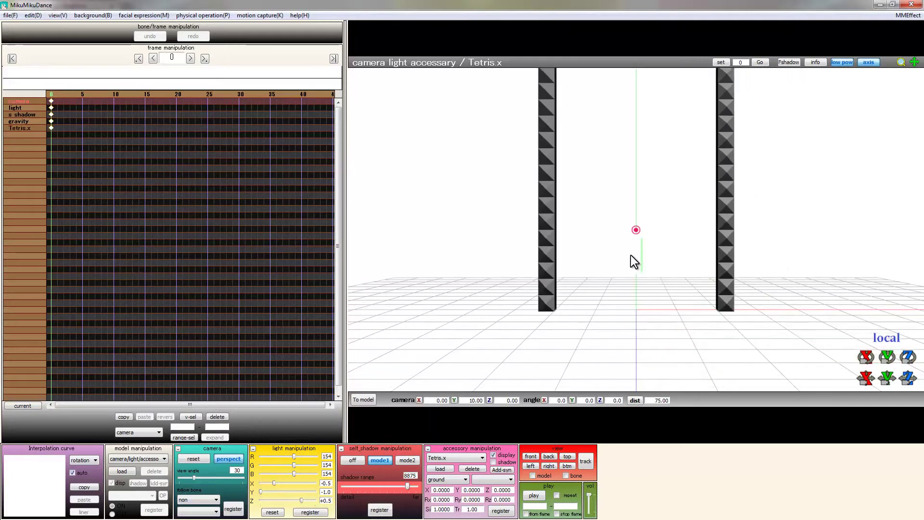
pyautogui.scroll(-2, 631, 256)
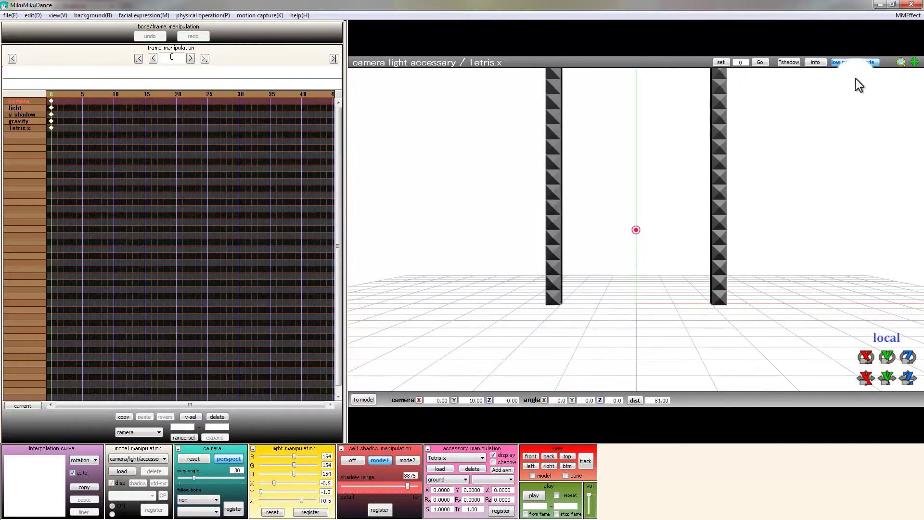
pyautogui.click(871, 65)
pyautogui.click(871, 65)
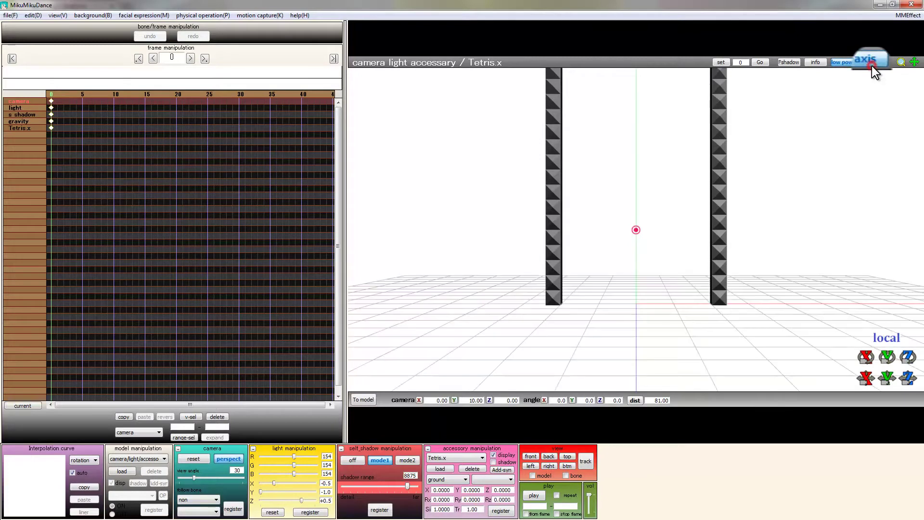
pyautogui.click(871, 66)
pyautogui.click(871, 66)
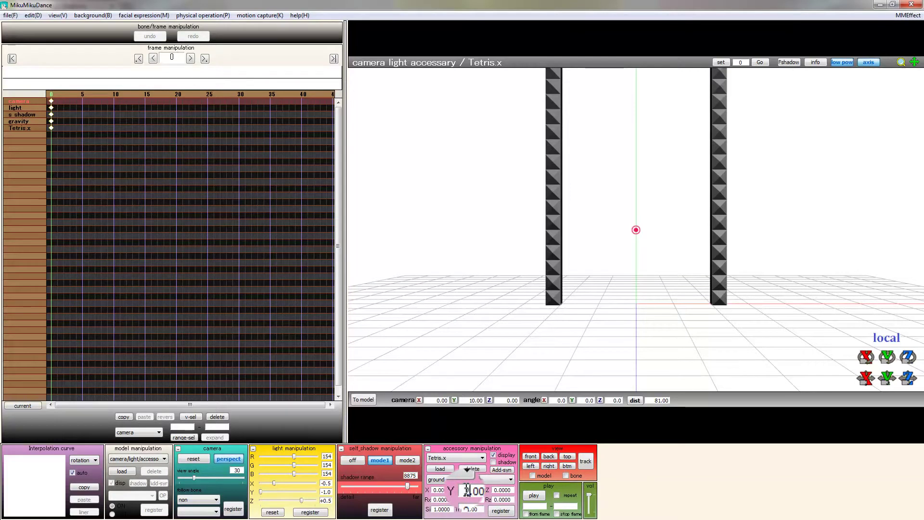
# - Set the Tetris.x accessory's Y position to 2 and register it at frame 0
pyautogui.write('2')
pyautogui.press('Return')
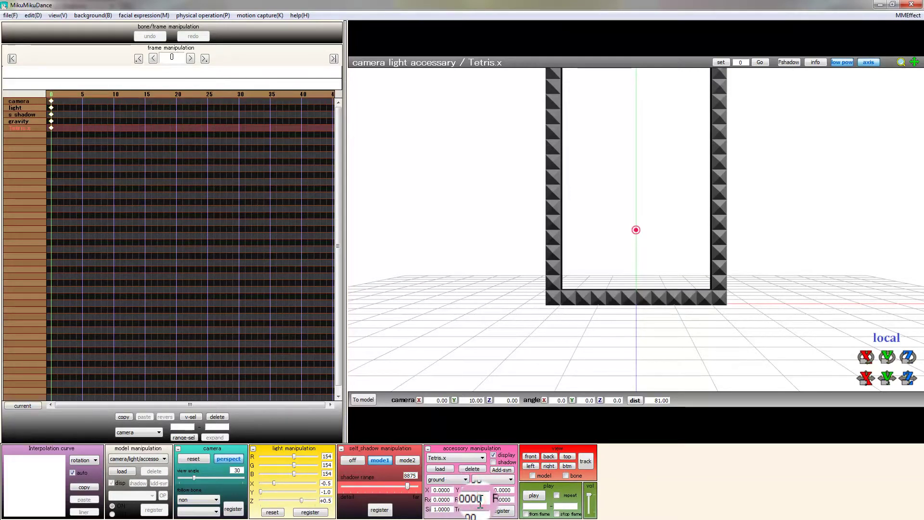
pyautogui.click(500, 514)
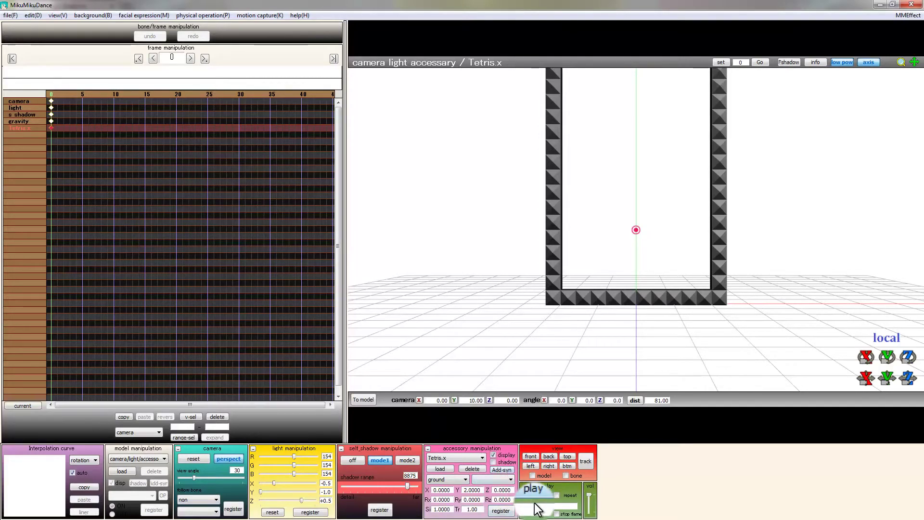
# - Register the camera at a distance of 135 on frame 0, and set the playback range from frame 0 to 3000
pyautogui.scroll(-10, 455, 296)
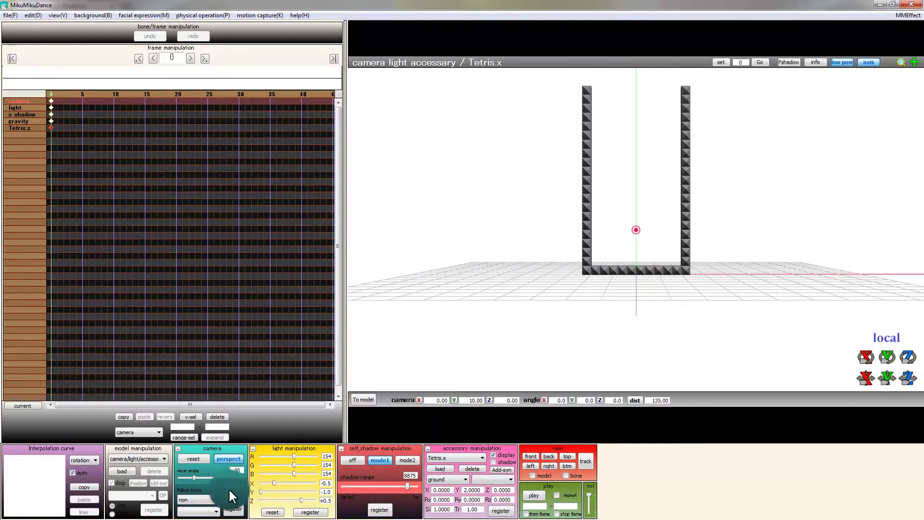
pyautogui.click(233, 508)
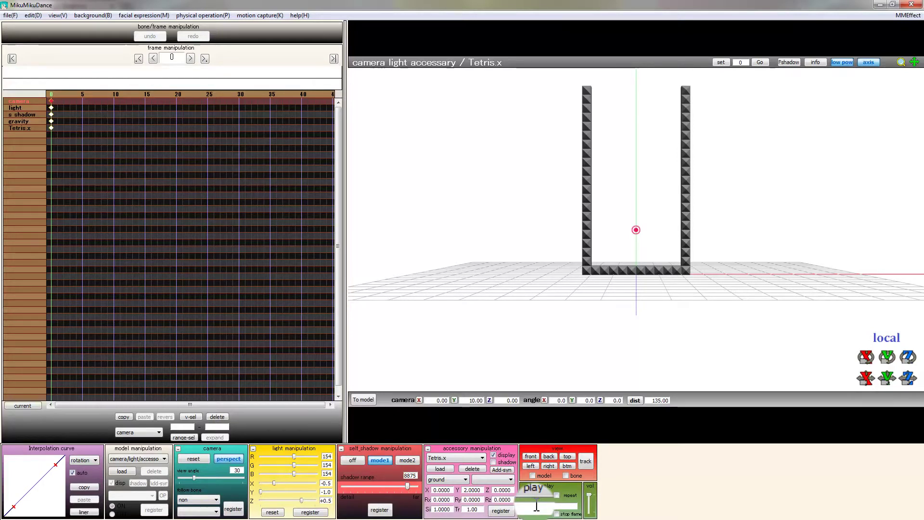
pyautogui.click(565, 505)
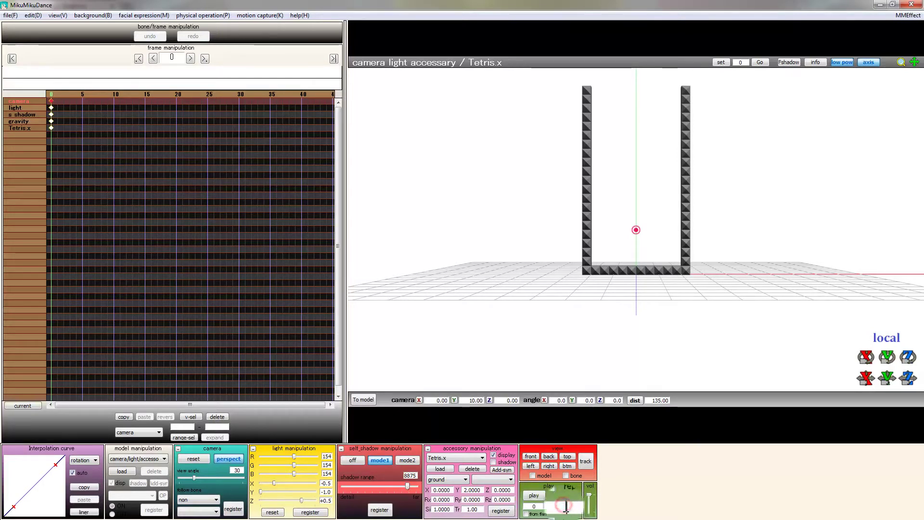
pyautogui.write('3000')
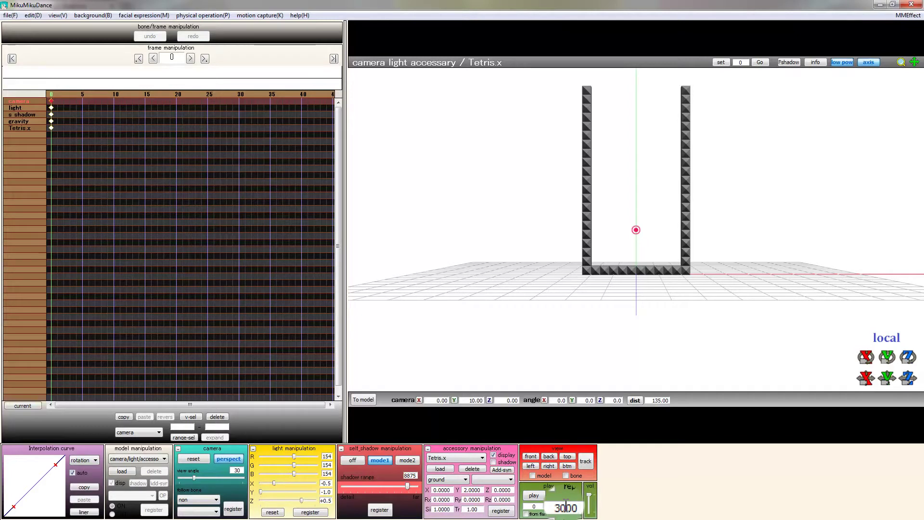
pyautogui.press('Return')
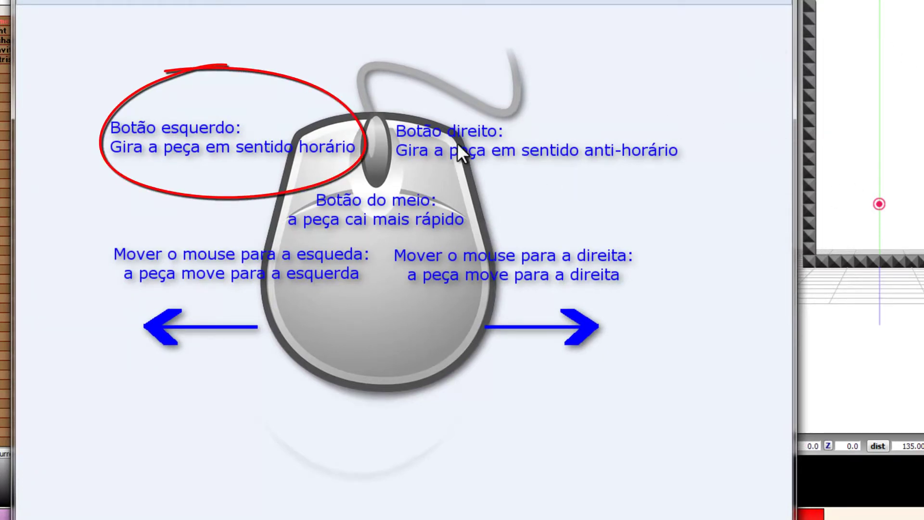
pyautogui.click(317, 160)
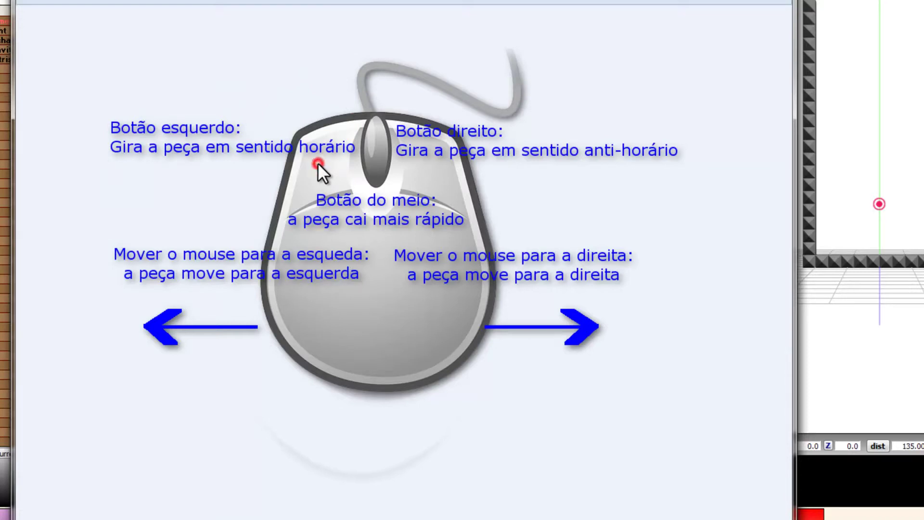
pyautogui.rightClick(429, 174)
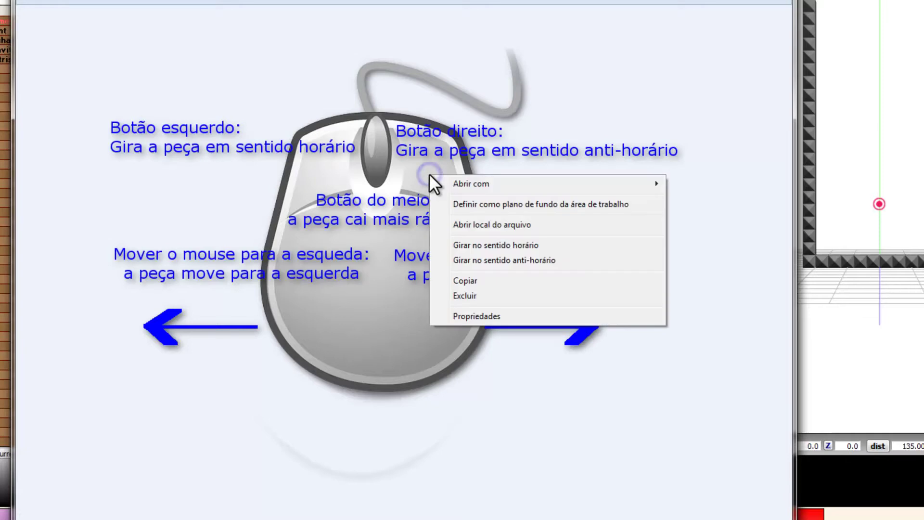
pyautogui.click(411, 161)
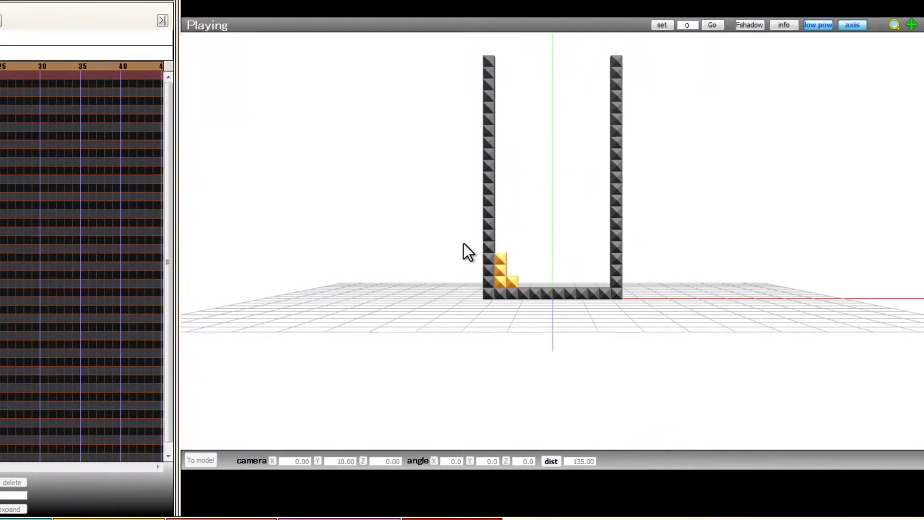
# - Rotate the falling green piece and land it horizontally against the yellow-orange L-shaped piece by the well's left wall
pyautogui.click(537, 230)
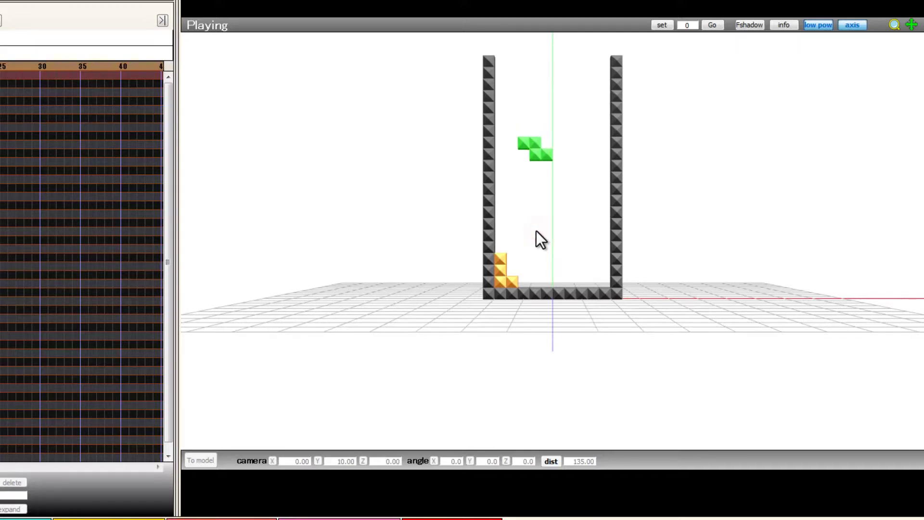
pyautogui.click(537, 230)
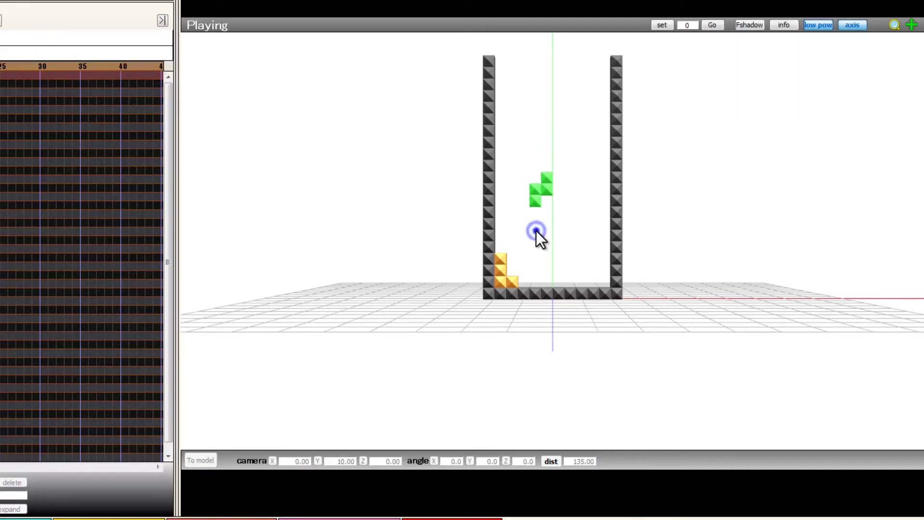
pyautogui.click(536, 230)
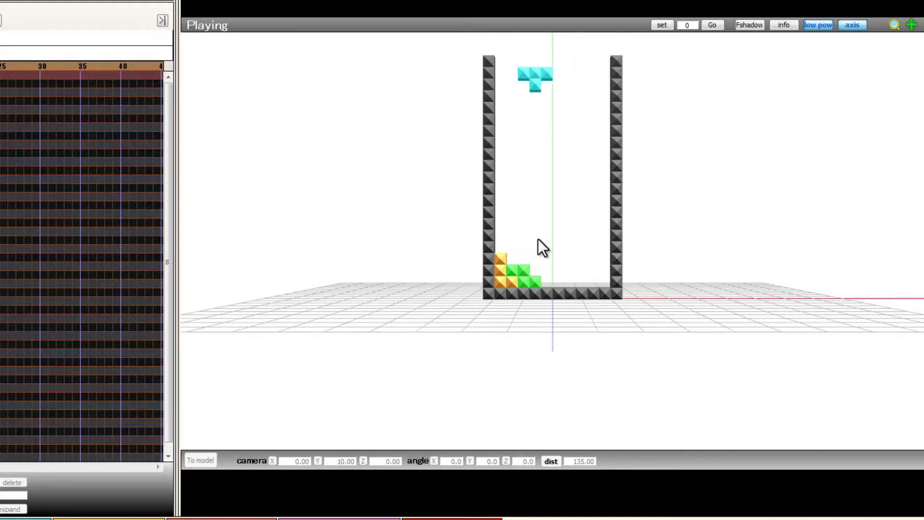
# - Rotate the cyan T-shaped piece flat side down and drop it on the well's floor beside the green piece
pyautogui.click(561, 239)
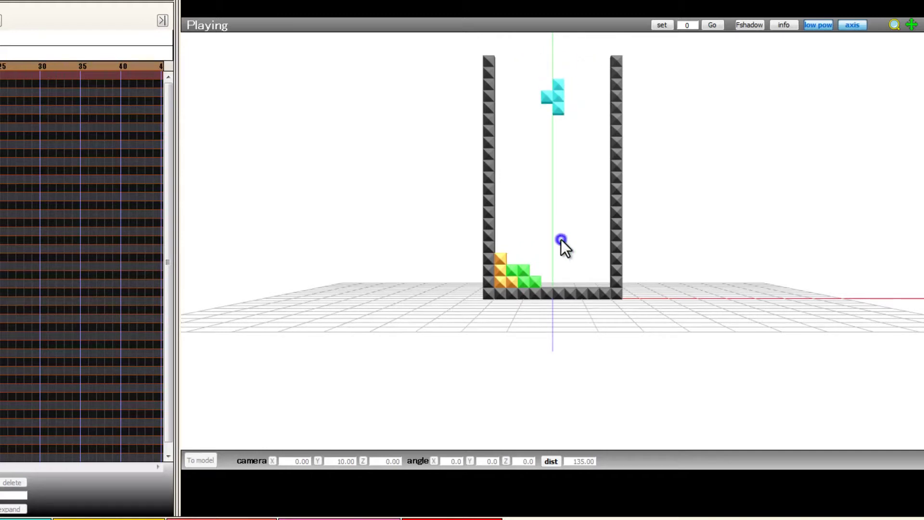
pyautogui.click(562, 238)
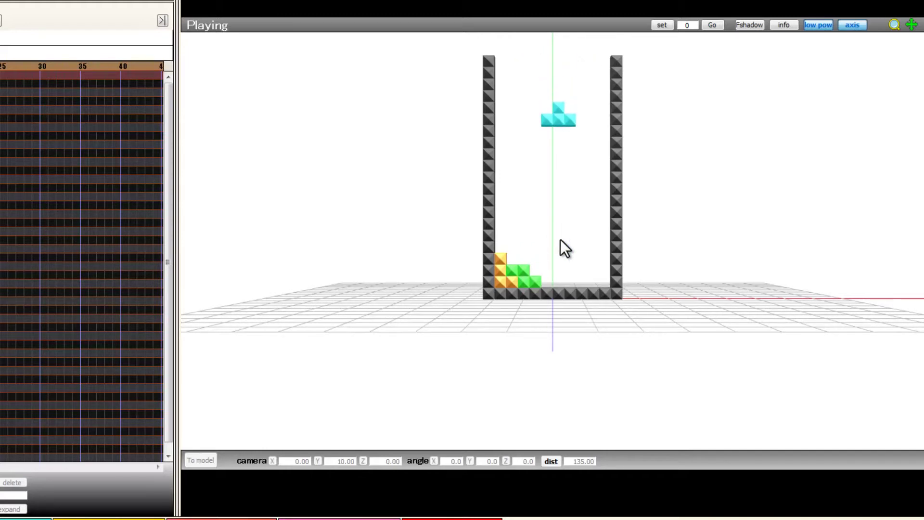
pyautogui.scroll(-5, 557, 239)
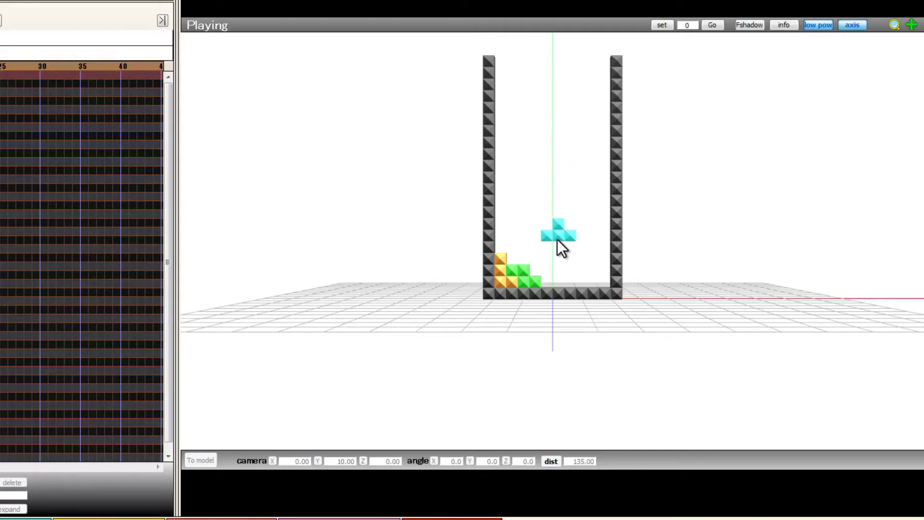
# - Rotate the red bar upright and drop it along the well's right wall
pyautogui.moveTo(574, 233)
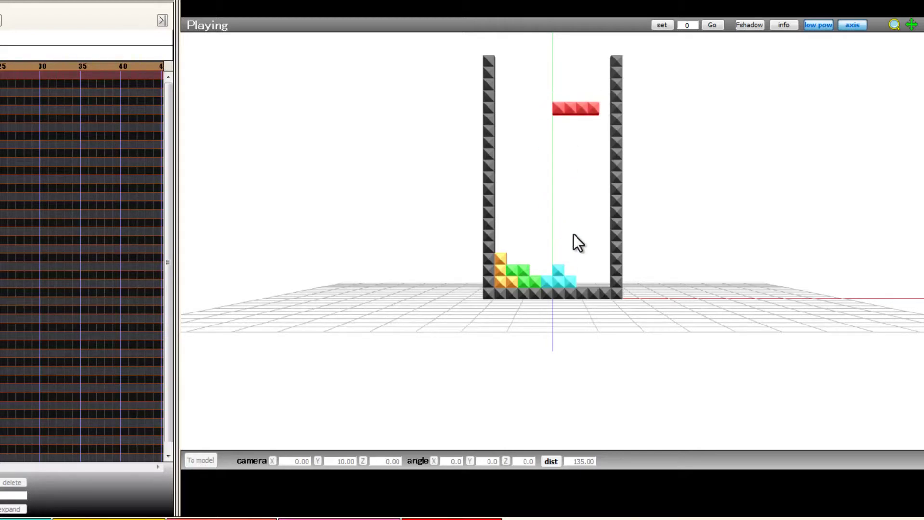
pyautogui.click(582, 230)
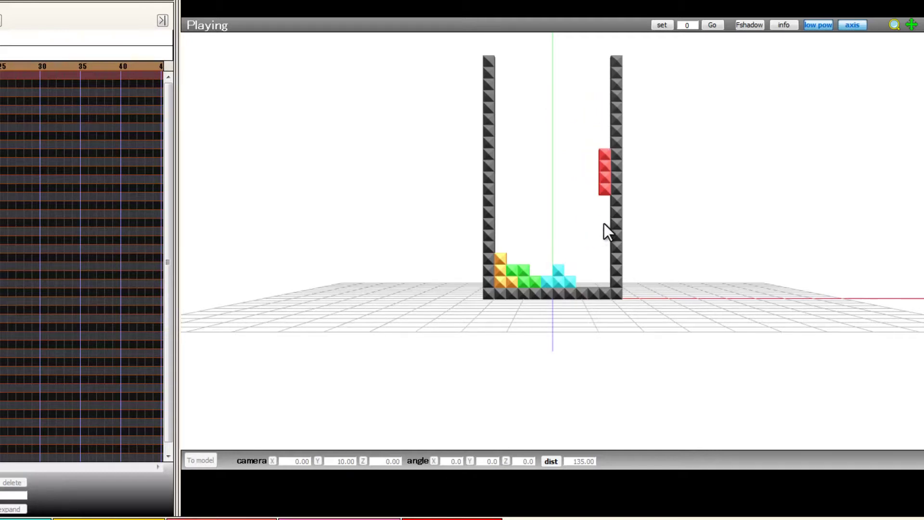
pyautogui.scroll(-3, 604, 224)
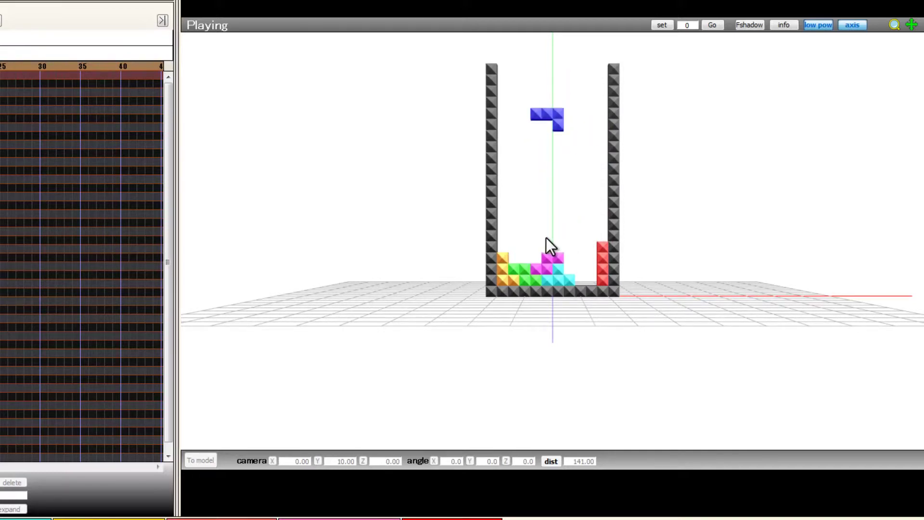
# - Rotate the falling blue piece upright and drop it into the gap beside the red bar
pyautogui.click(566, 235)
pyautogui.click(567, 235)
pyautogui.click(566, 235)
pyautogui.click(566, 235)
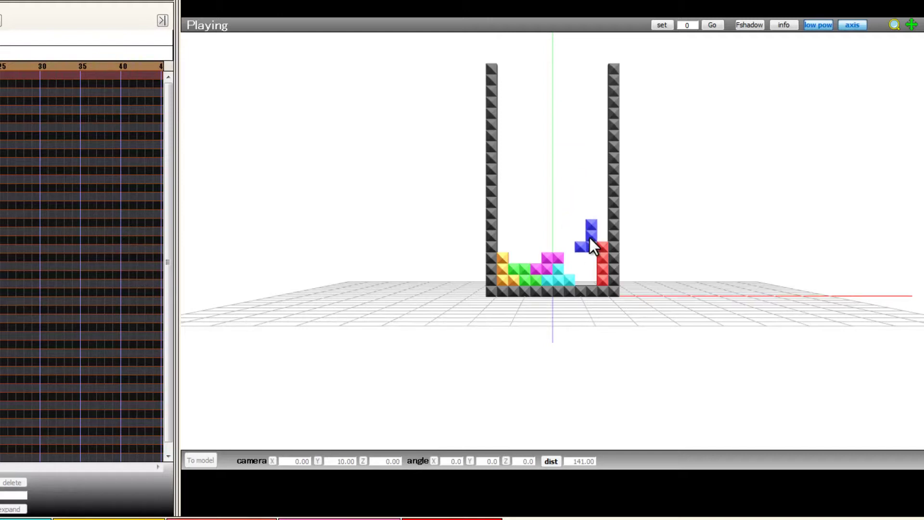
pyautogui.press('space')
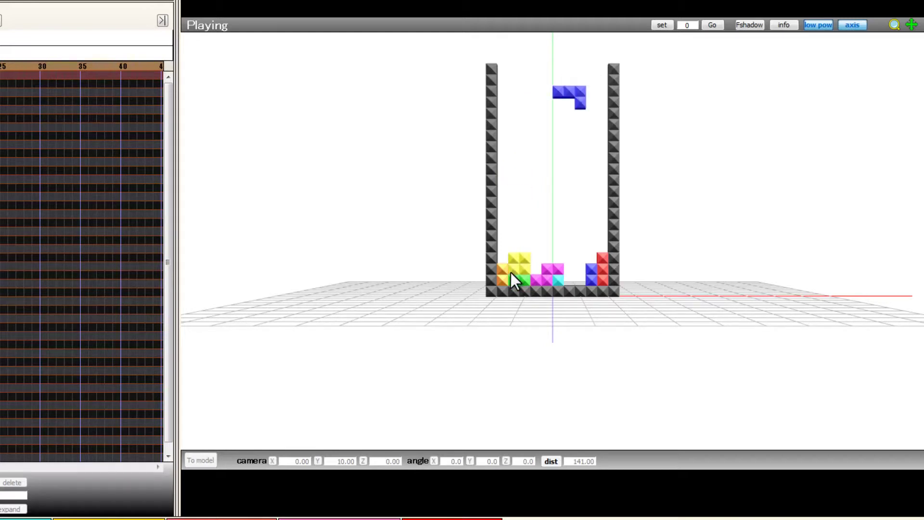
# - Rotate the falling blue L-shaped piece and drop it against the upright blue piece beside the red bar
pyautogui.scroll(2, 511, 272)
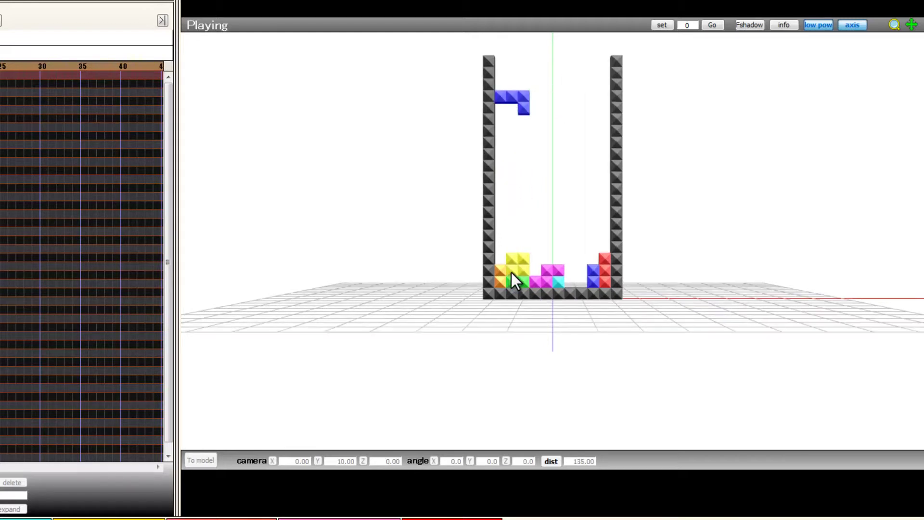
pyautogui.click(563, 275)
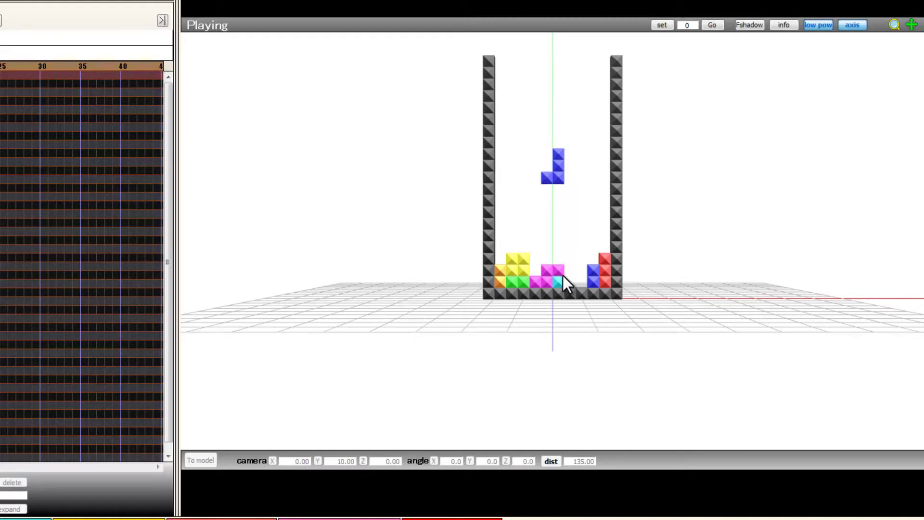
pyautogui.click(562, 275)
pyautogui.click(562, 276)
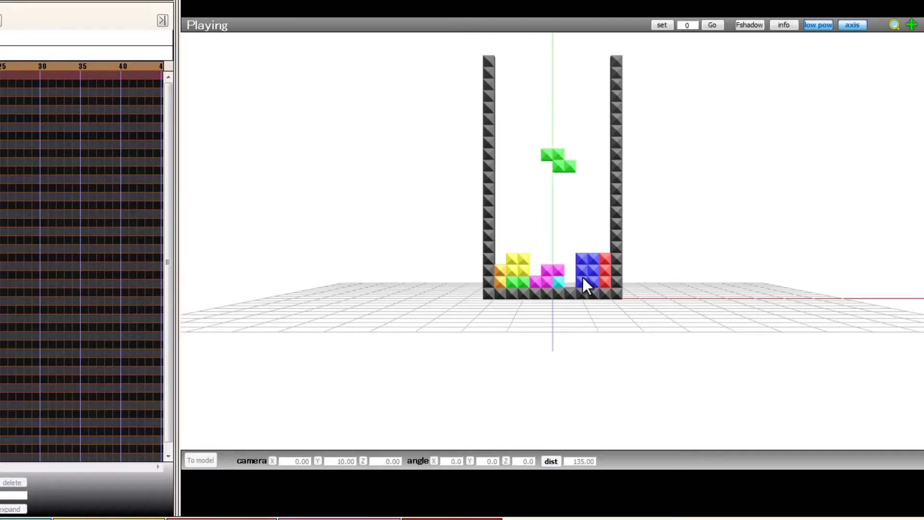
pyautogui.click(542, 262)
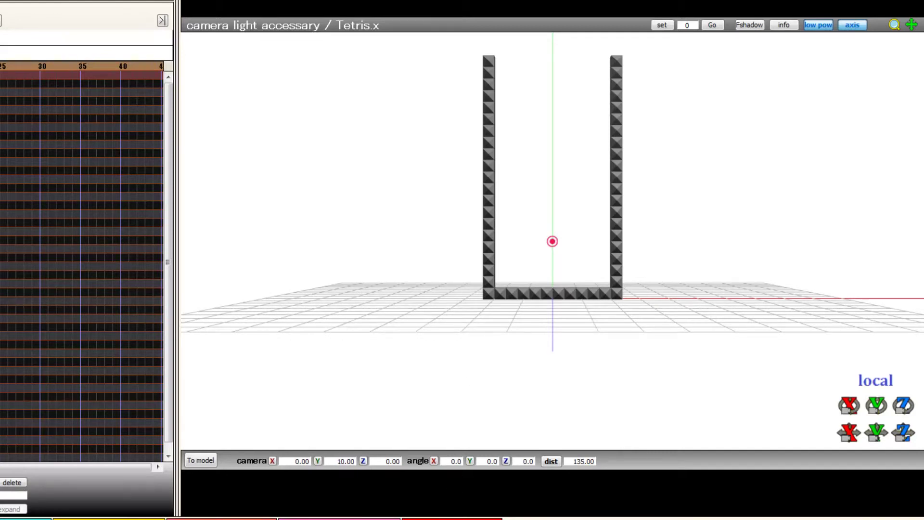
# - Play the animation again and view the block-filled Tetris well from a shifted and tilted camera
pyautogui.press('space')
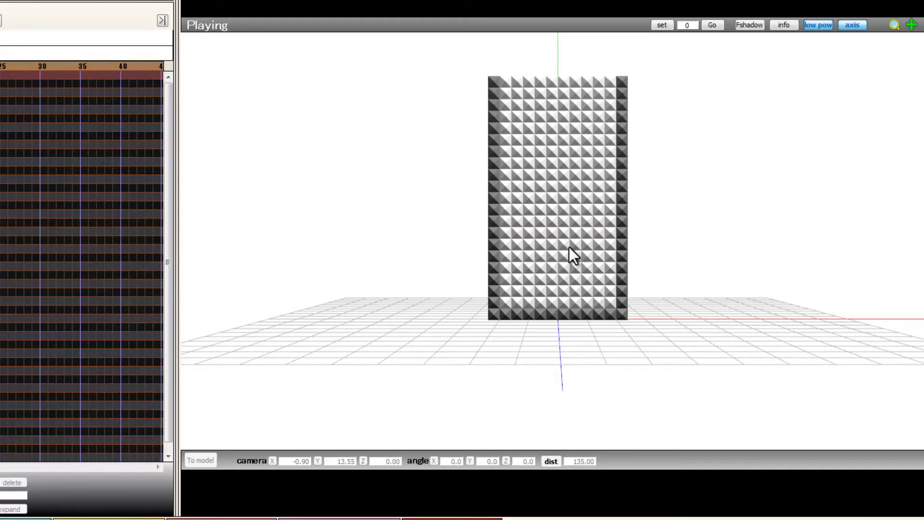
pyautogui.moveTo(569, 246); pyautogui.dragTo(558, 250, button='middle')
pyautogui.moveTo(568, 264); pyautogui.dragTo(573, 283, button='right')
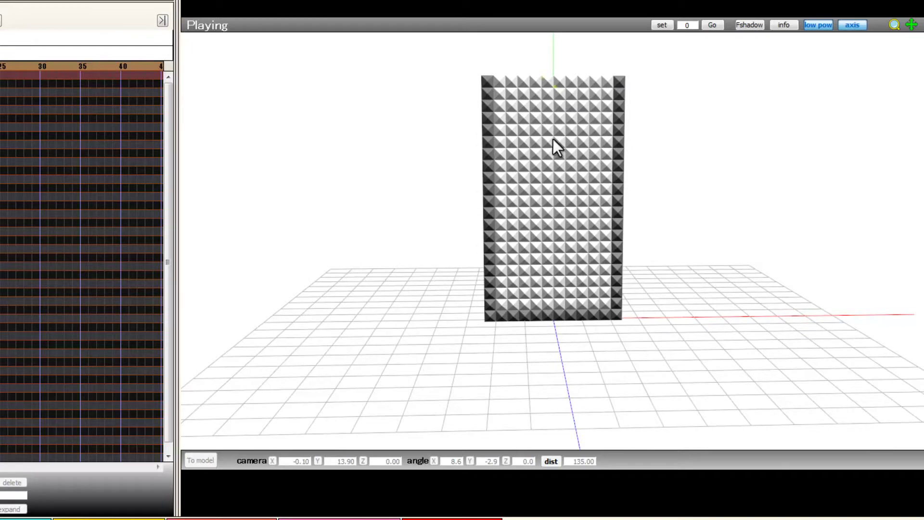
pyautogui.moveTo(517, 248); pyautogui.dragTo(489, 371, button='right')
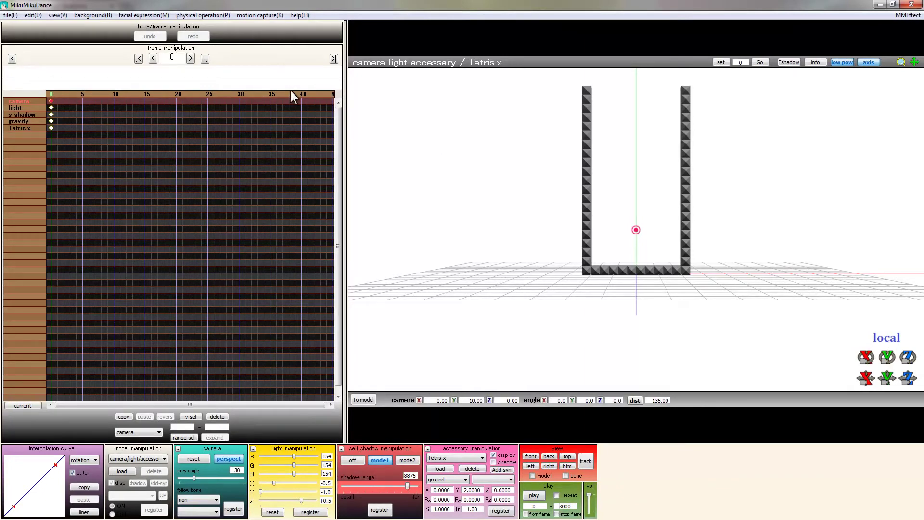
pyautogui.click(112, 15)
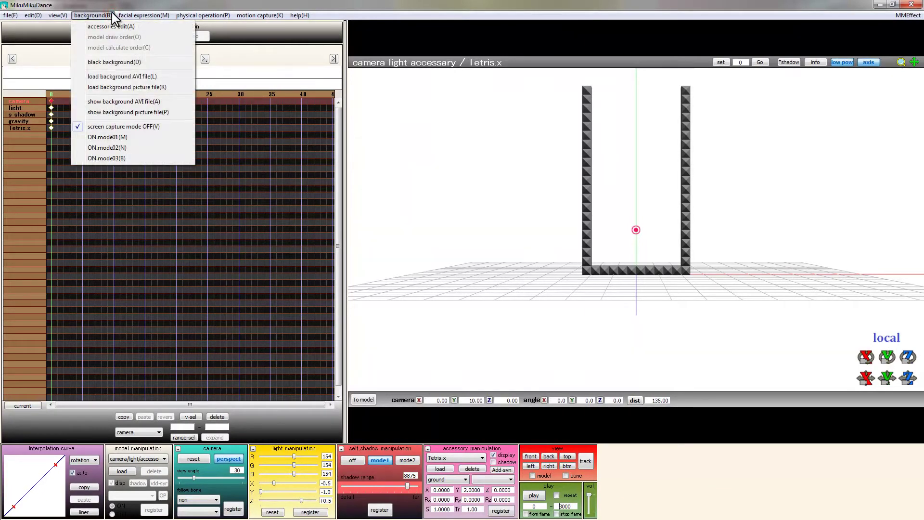
pyautogui.click(137, 88)
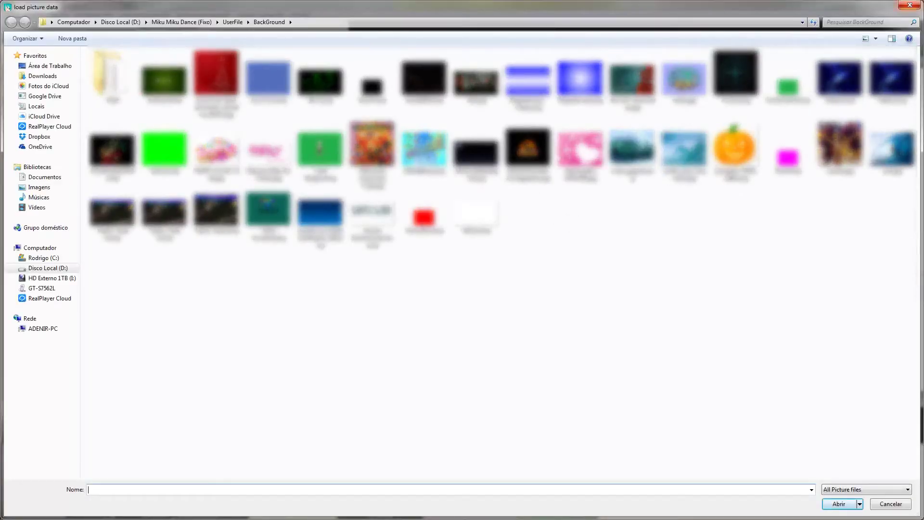
pyautogui.click(914, 4)
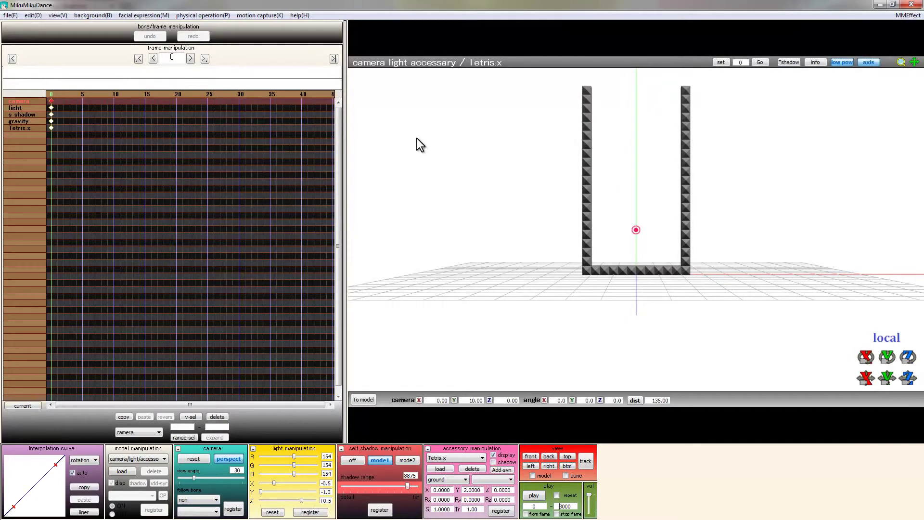
# - Turn on the black background for the scene
pyautogui.click(110, 15)
pyautogui.click(121, 63)
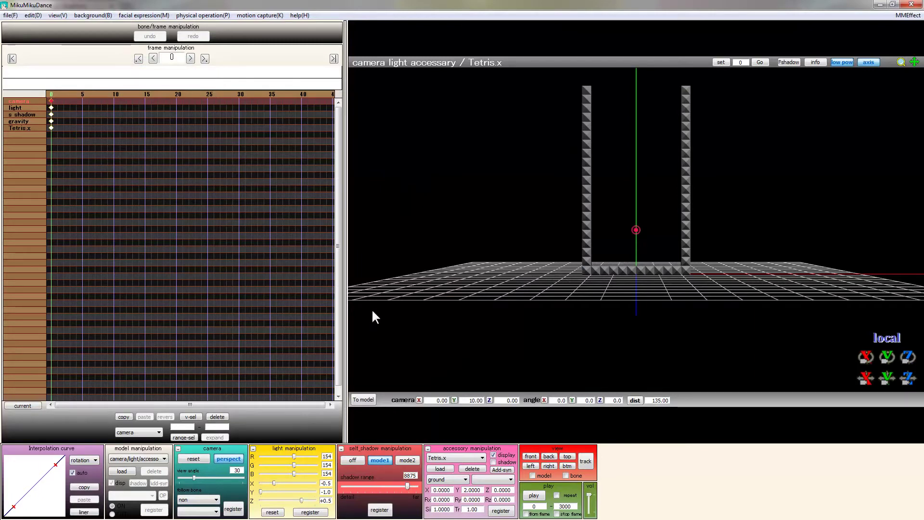
# - Load the model Irma (Basic).pmd from the faceless extras folder and accept the missing English data warning
pyautogui.click(123, 471)
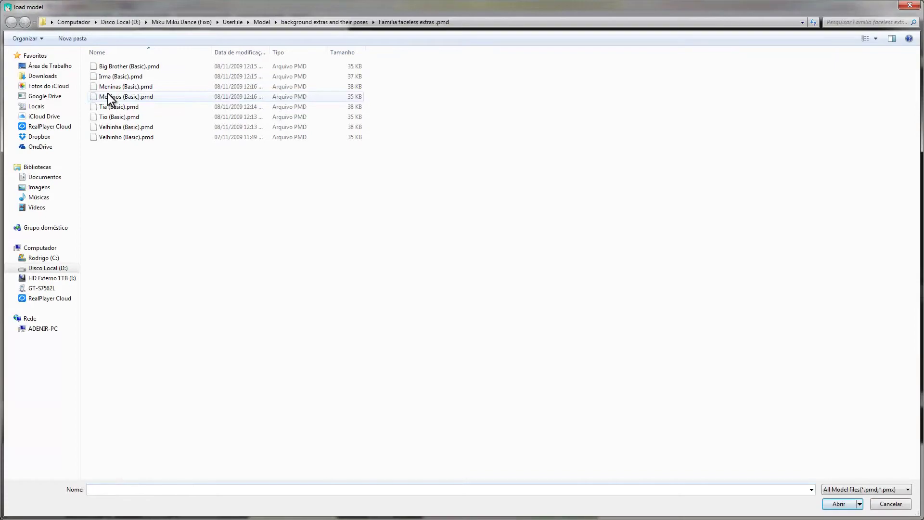
pyautogui.doubleClick(112, 78)
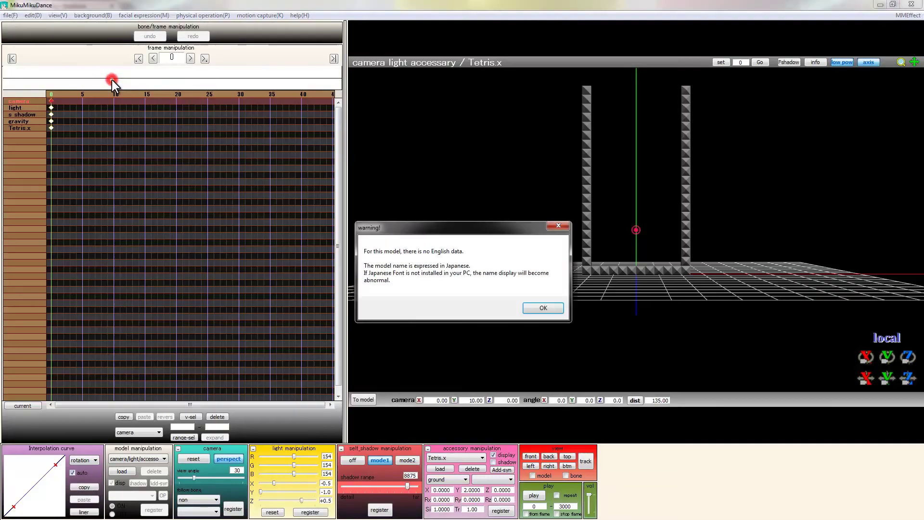
pyautogui.click(513, 312)
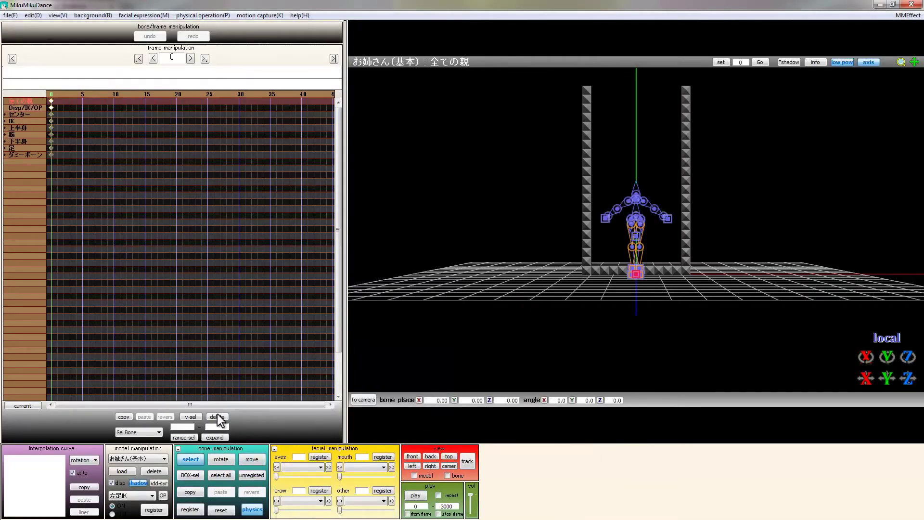
# - Load the LUVORATORRRRRY!.vmd motion onto the model and move its root bone outside the well to about X -19.38
pyautogui.click(10, 15)
pyautogui.click(58, 123)
pyautogui.doubleClick(142, 68)
pyautogui.click(456, 299)
pyautogui.click(252, 459)
pyautogui.moveTo(662, 273); pyautogui.dragTo(579, 267)
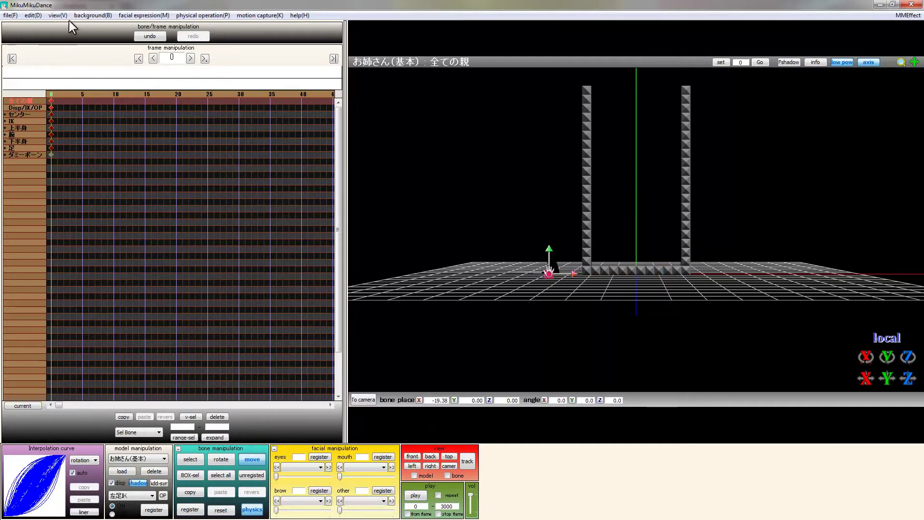
pyautogui.click(121, 16)
pyautogui.moveTo(100, 16)
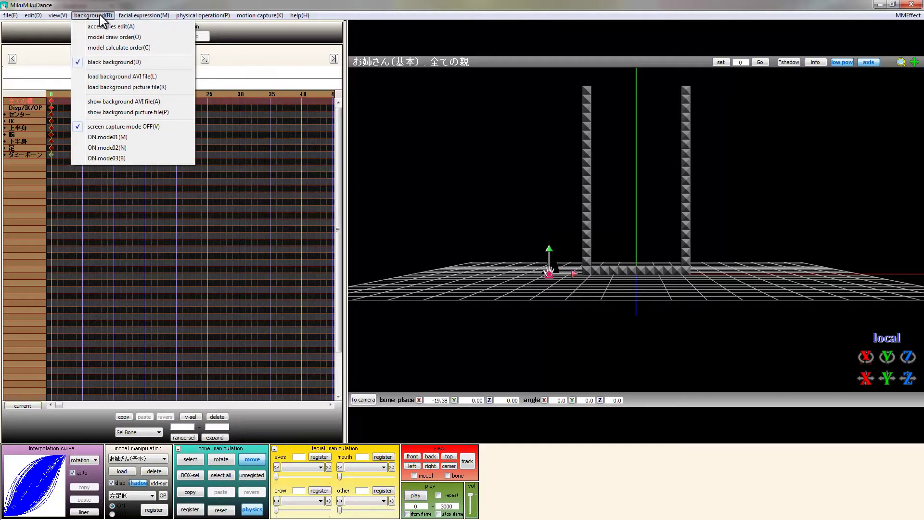
pyautogui.click(100, 16)
# - Switch to camera/light/accessory editing and load the stage01.x accessory from the Accessory folder
pyautogui.click(128, 459)
pyautogui.click(128, 466)
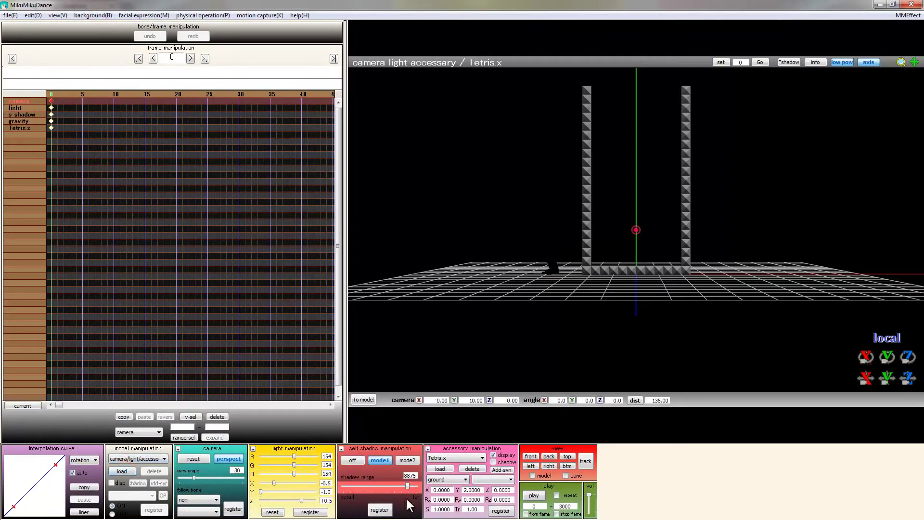
pyautogui.click(439, 470)
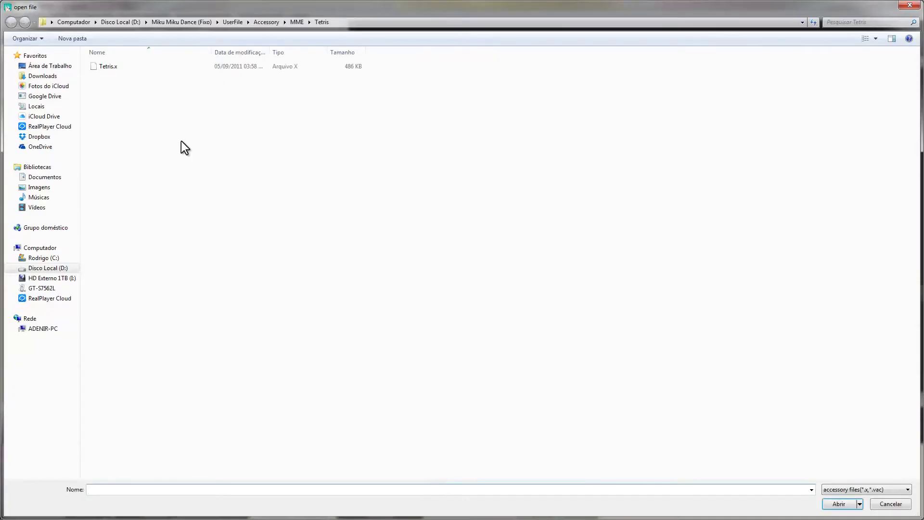
pyautogui.click(267, 22)
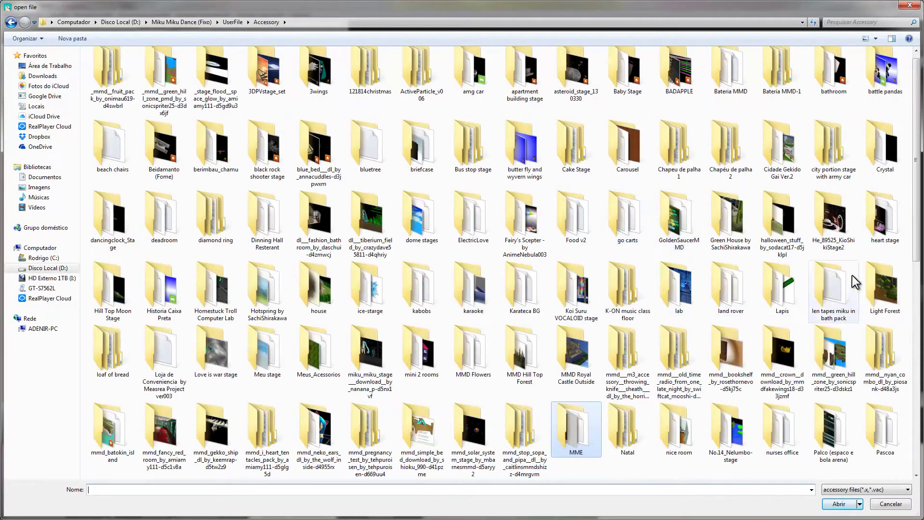
pyautogui.moveTo(914, 245); pyautogui.dragTo(914, 458)
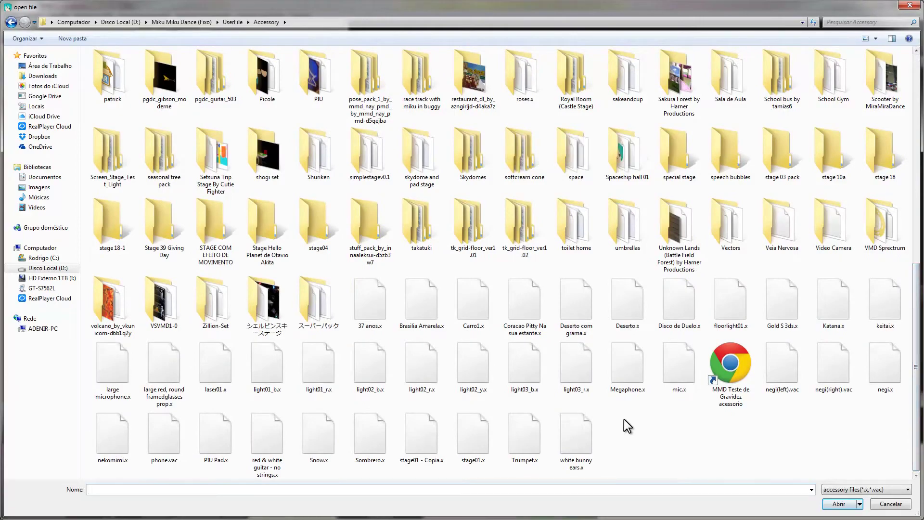
pyautogui.doubleClick(472, 429)
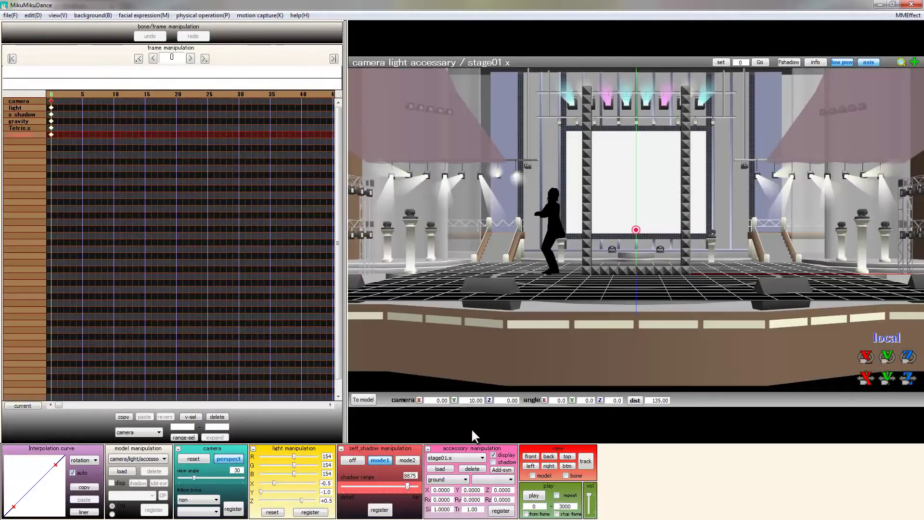
# - Hide the coordinate axes and grid, and set the screen capture mode to ON.mode01 for the stage screen
pyautogui.click(868, 62)
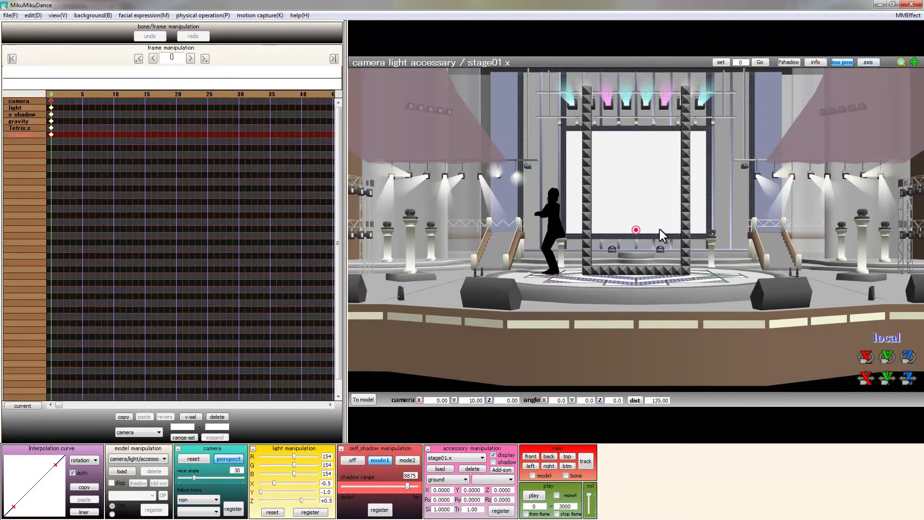
pyautogui.scroll(4, 666, 232)
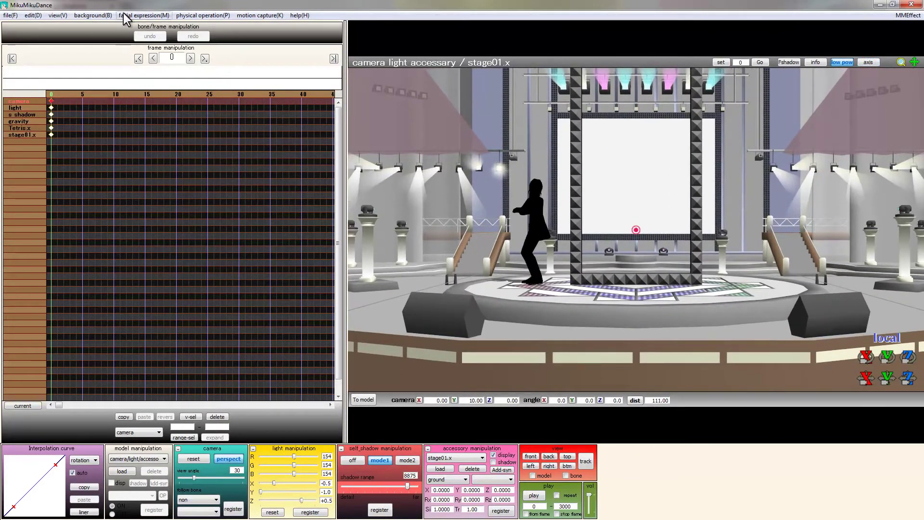
pyautogui.click(102, 12)
pyautogui.click(132, 134)
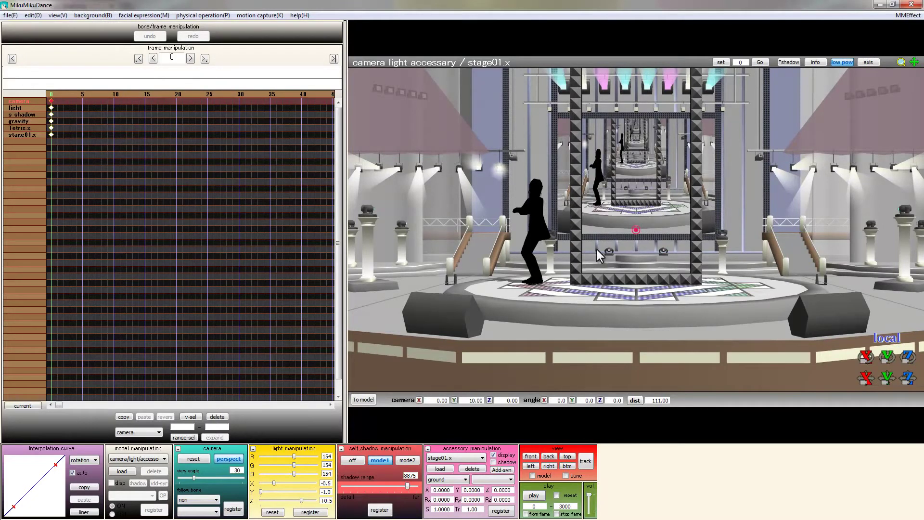
# - Load the model Velhinha (Basic).pmd and accept the missing English data warning
pyautogui.click(128, 470)
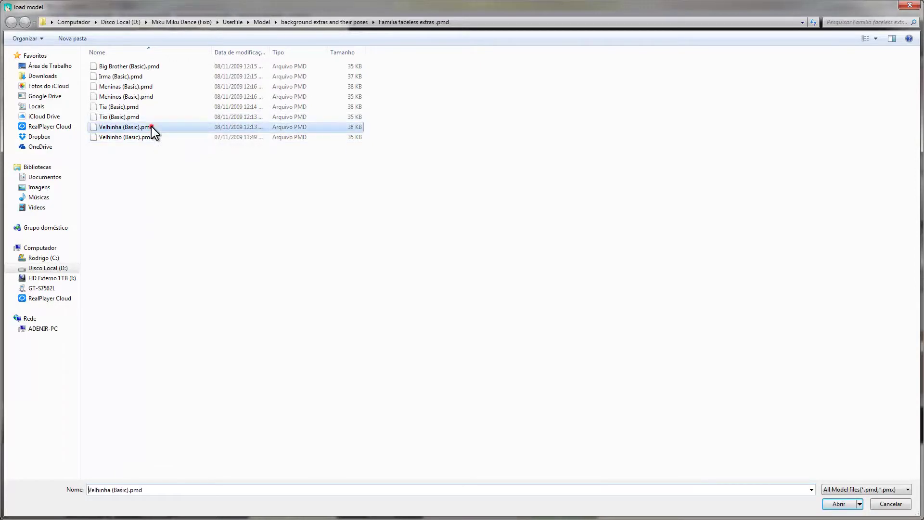
pyautogui.doubleClick(151, 126)
pyautogui.click(539, 308)
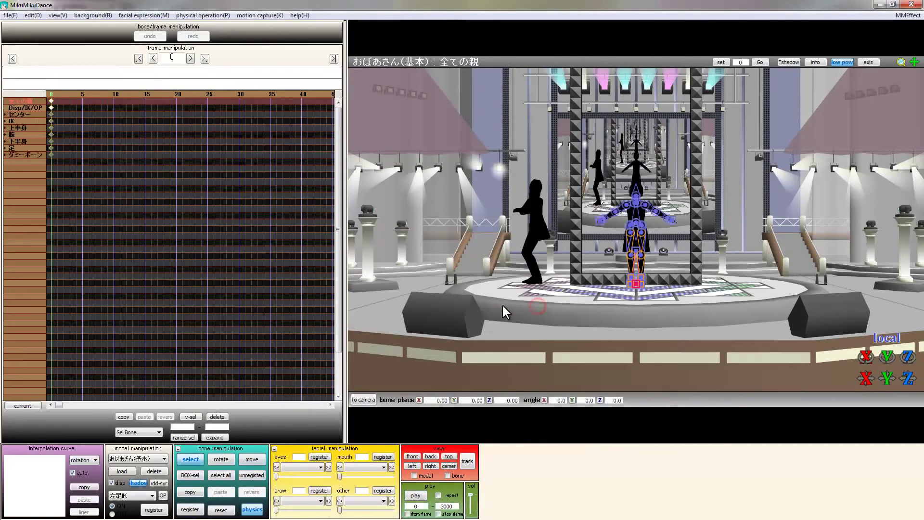
# - Load the ジャスタウェイおめでとう！モーション.vmd motion onto the new model, check the pose at frame 6 and return to frame 0
pyautogui.click(9, 15)
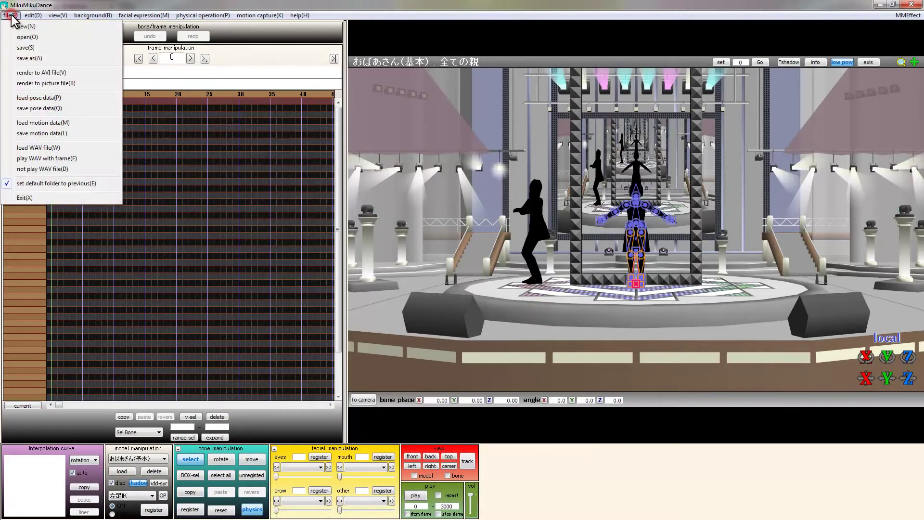
pyautogui.click(58, 123)
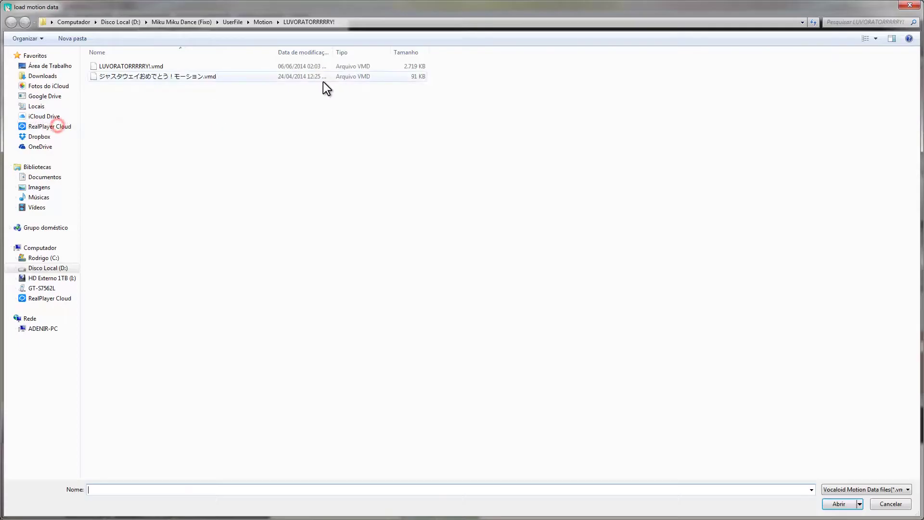
pyautogui.doubleClick(162, 78)
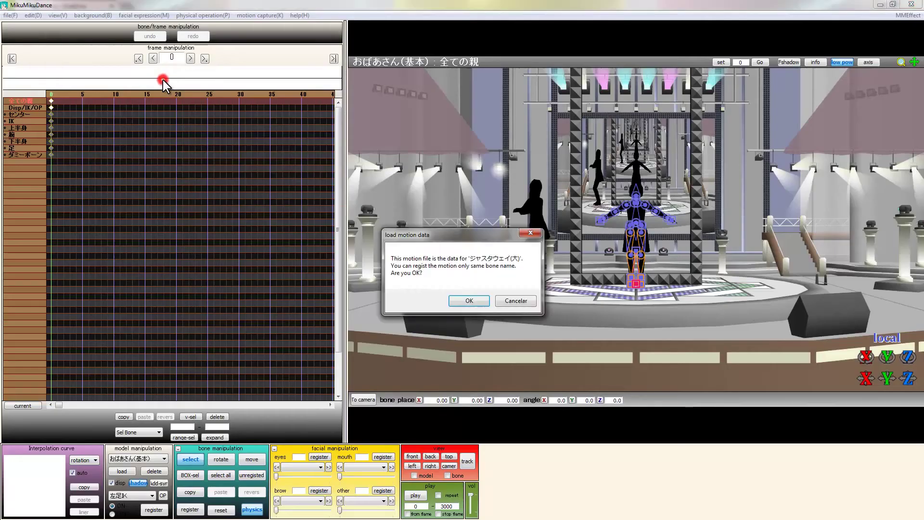
pyautogui.click(468, 302)
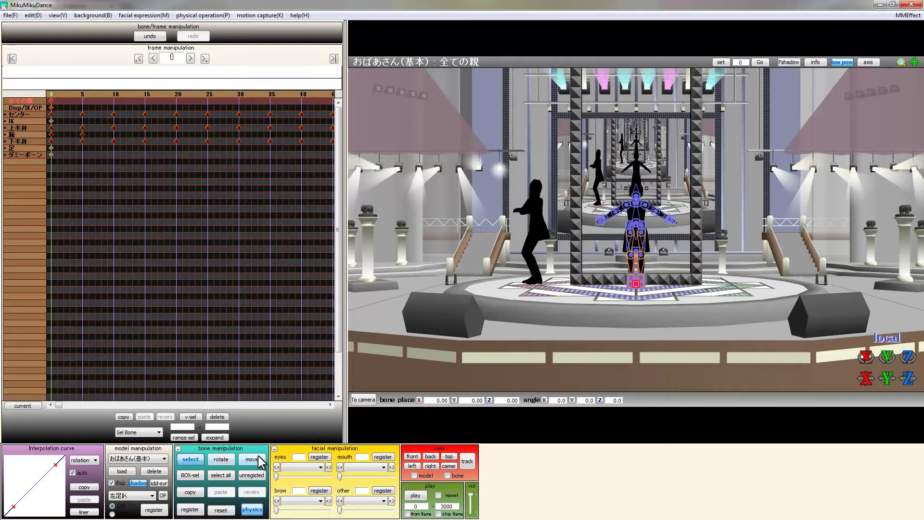
pyautogui.click(90, 93)
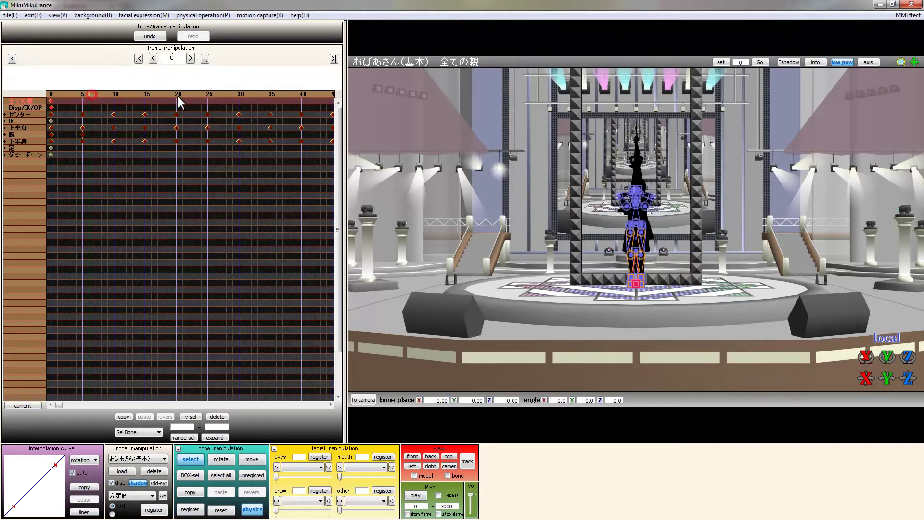
pyautogui.click(52, 94)
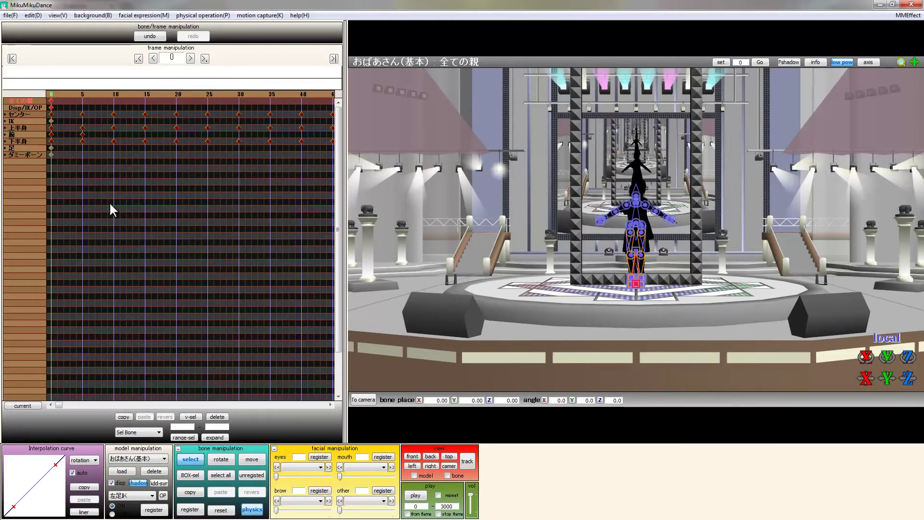
# - Load the LUVORATORRRRRY!.vmd motion onto the おばあさん(基本) model and accept the model mismatch warning
pyautogui.click(15, 16)
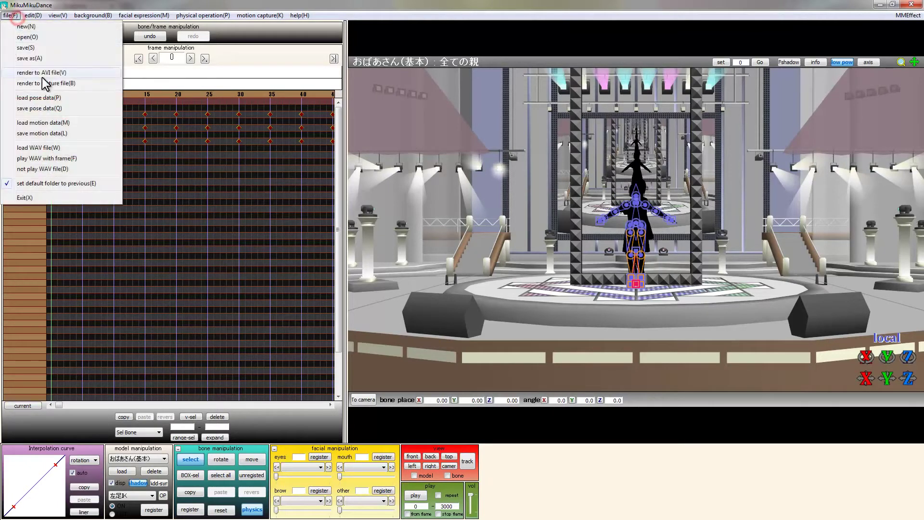
pyautogui.click(59, 124)
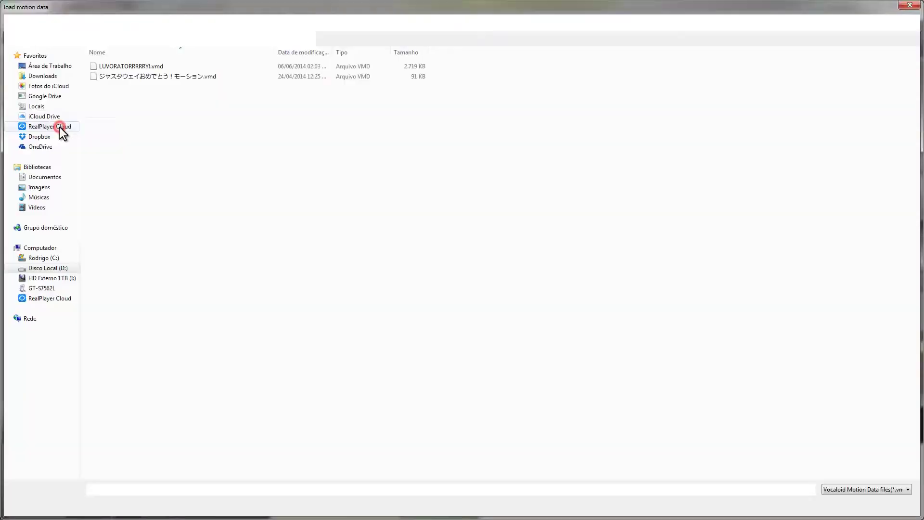
pyautogui.doubleClick(116, 66)
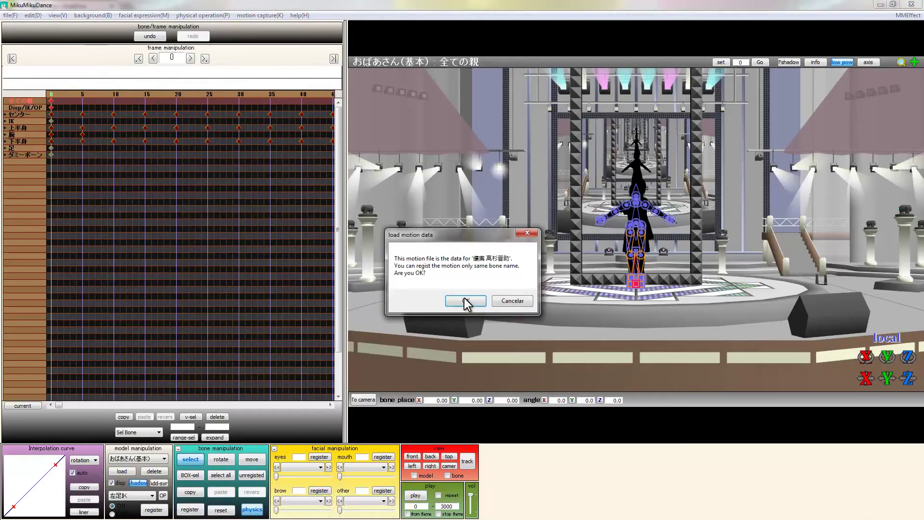
pyautogui.click(465, 302)
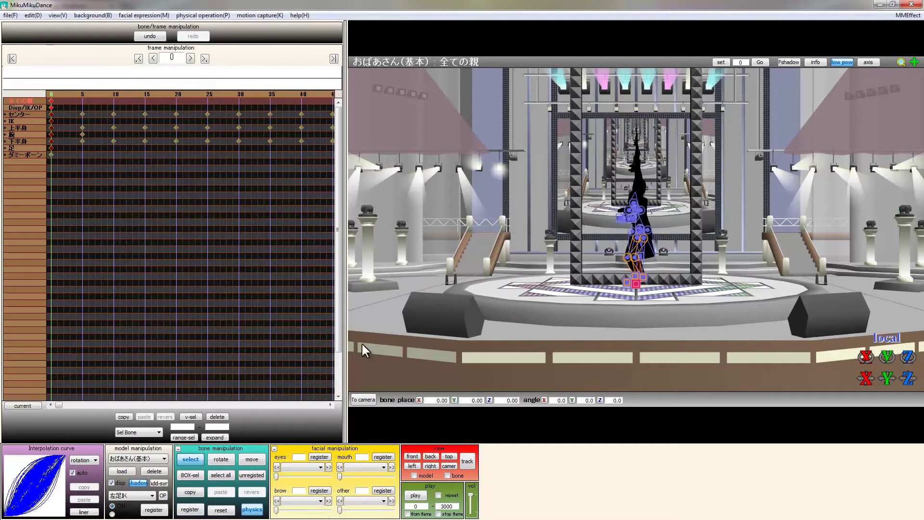
# - Move the おばあさん(基本) model sideways along X to about 18.5, beside the Tetris frame, and register its position at frame 0
pyautogui.click(252, 459)
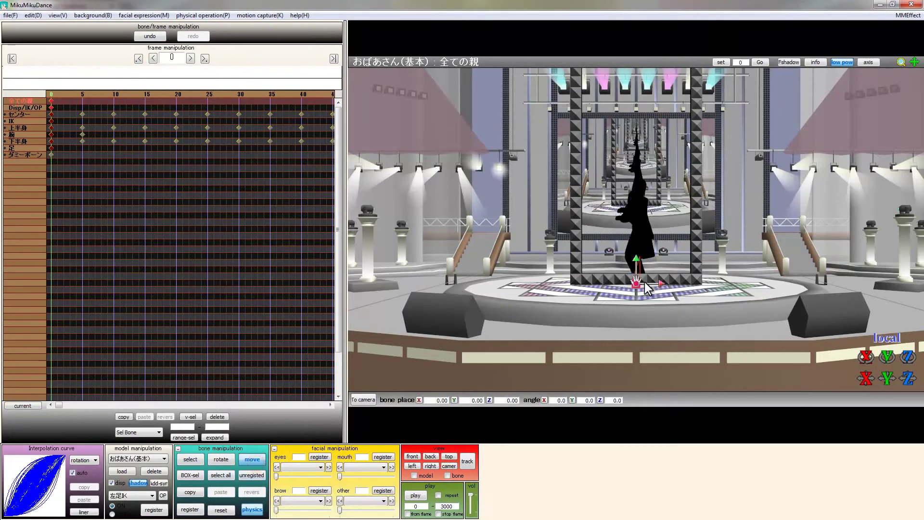
pyautogui.moveTo(656, 288); pyautogui.dragTo(756, 294)
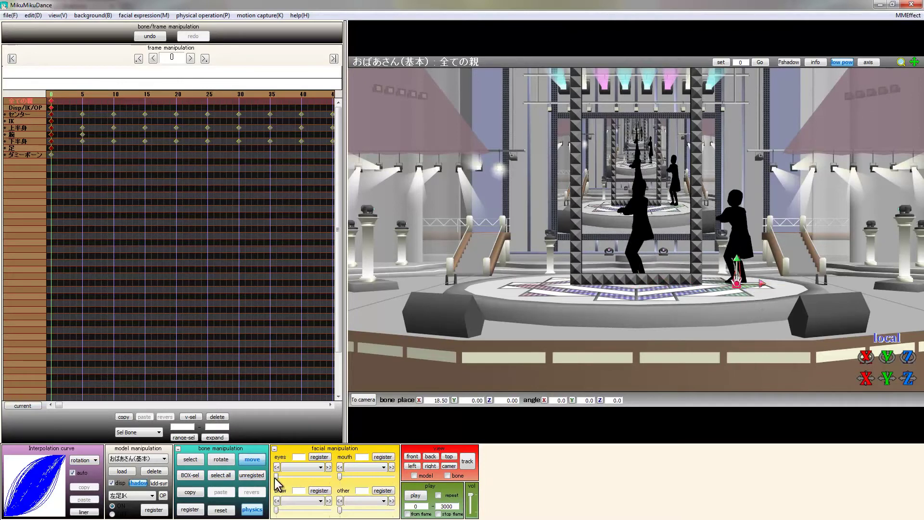
pyautogui.click(190, 510)
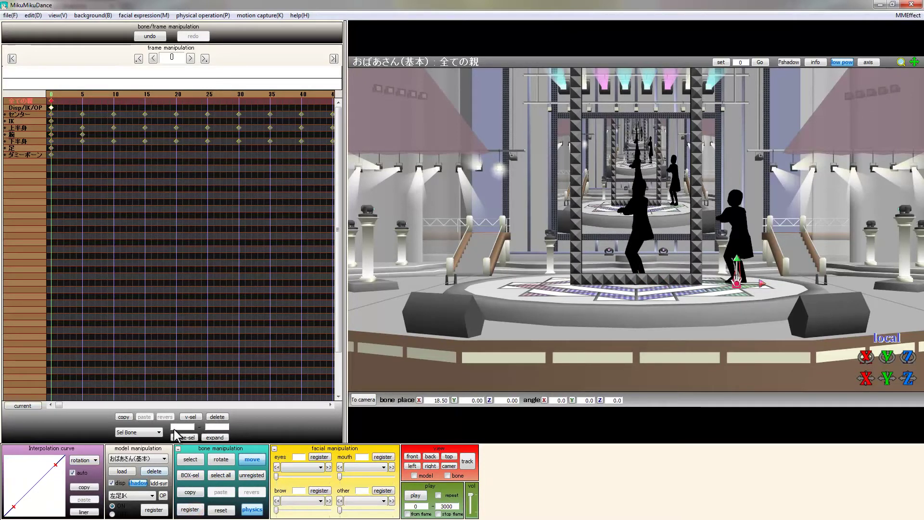
# - Select the お姉さん(基本) model, move it along X to about -20.4 on the opposite side of the Tetris frame, and register it
pyautogui.click(154, 460)
pyautogui.click(138, 474)
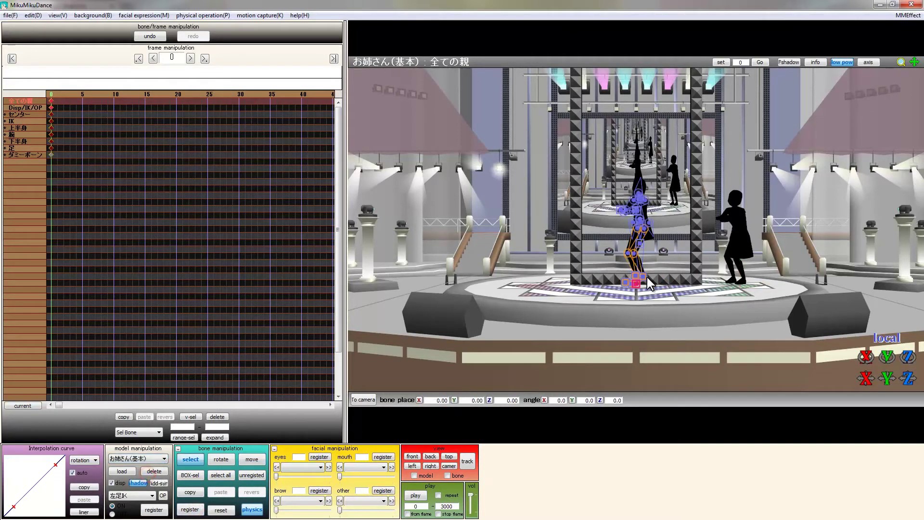
pyautogui.click(252, 459)
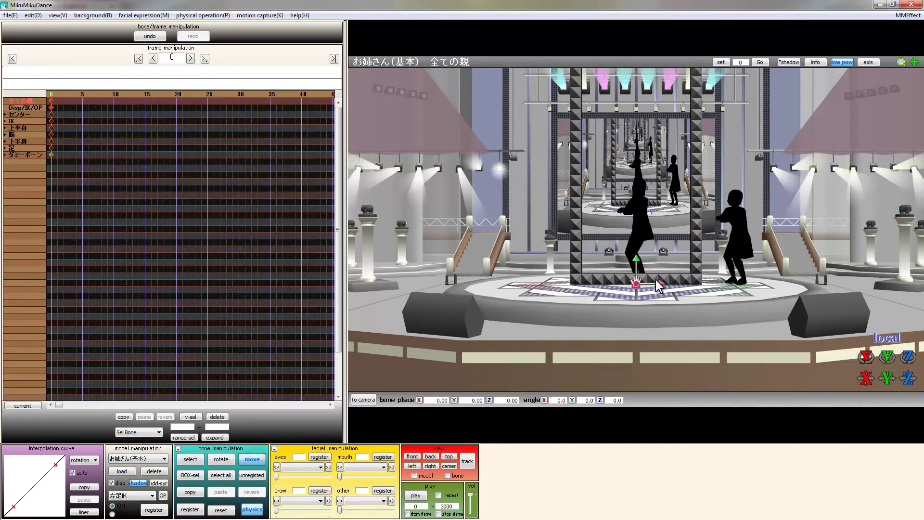
pyautogui.moveTo(660, 285); pyautogui.dragTo(552, 283)
pyautogui.click(190, 509)
# - Switch to camera/light/accessory editing and tilt the camera slightly to about X 1.1 and Y -0.6
pyautogui.click(164, 458)
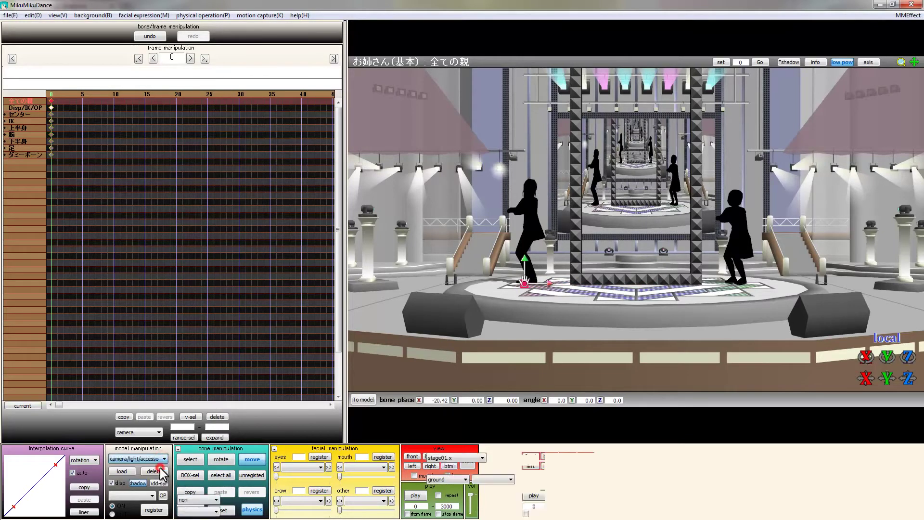
pyautogui.click(135, 466)
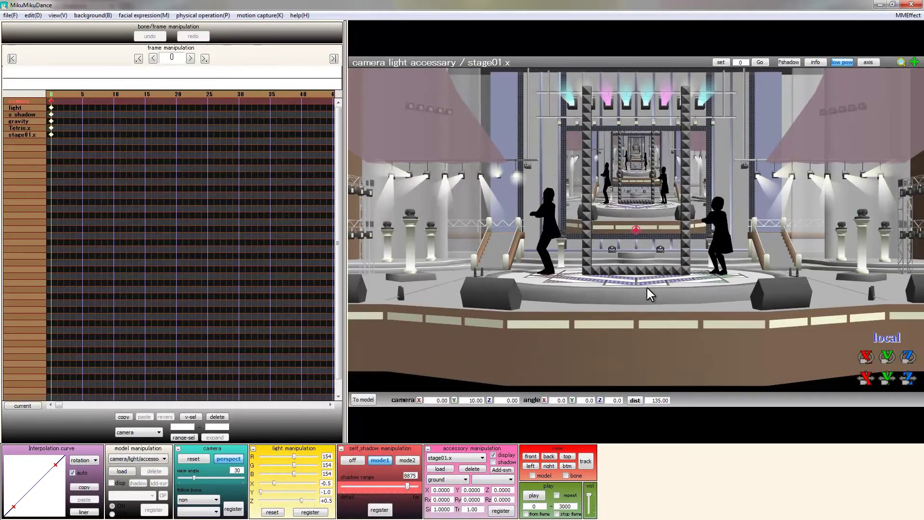
pyautogui.moveTo(647, 288); pyautogui.dragTo(648, 288, button='right')
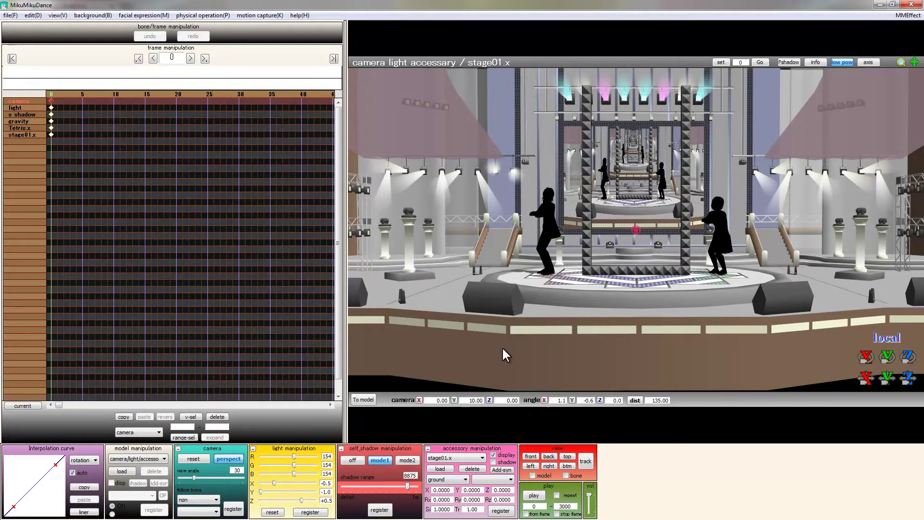
pyautogui.click(8, 16)
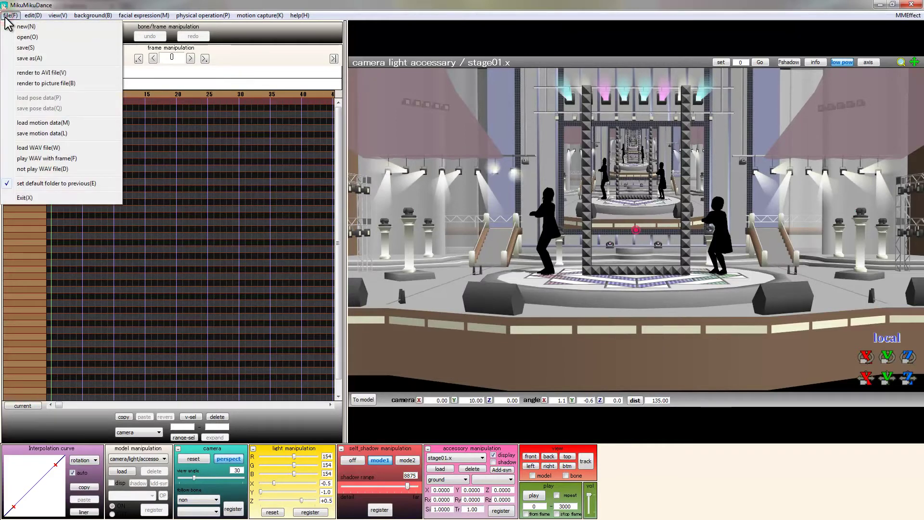
pyautogui.click(77, 123)
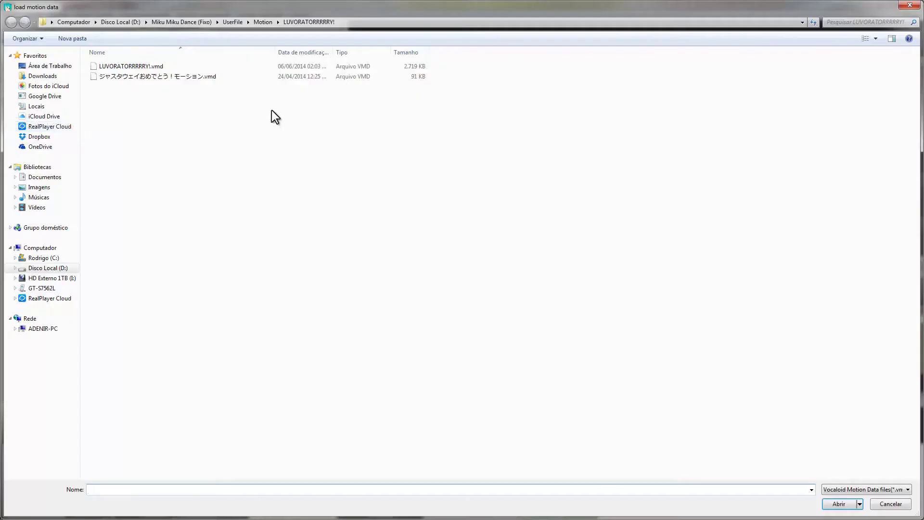
pyautogui.click(263, 22)
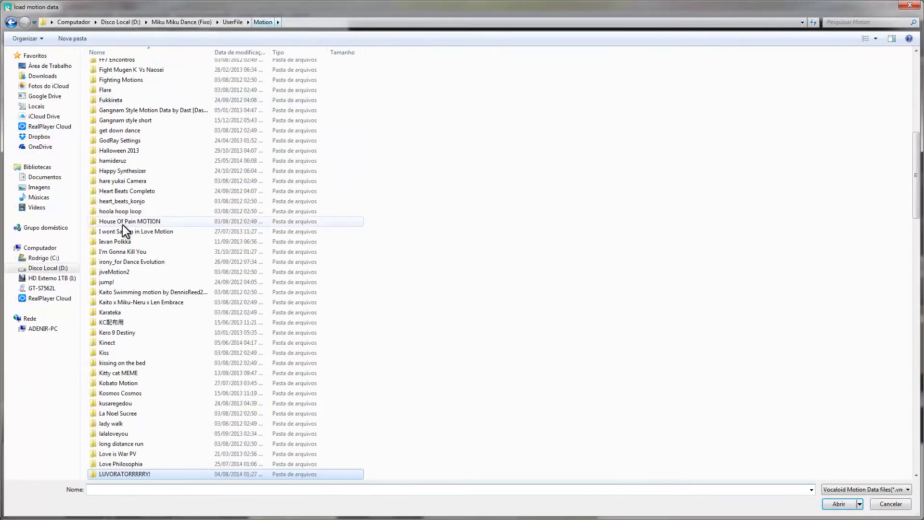
pyautogui.click(123, 285)
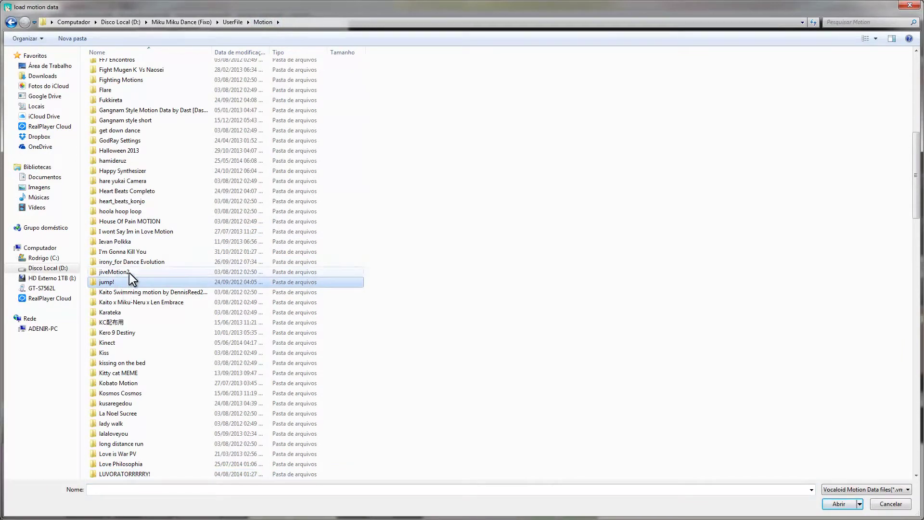
pyautogui.scroll(-2, 142, 259)
pyautogui.scroll(-2, 142, 259)
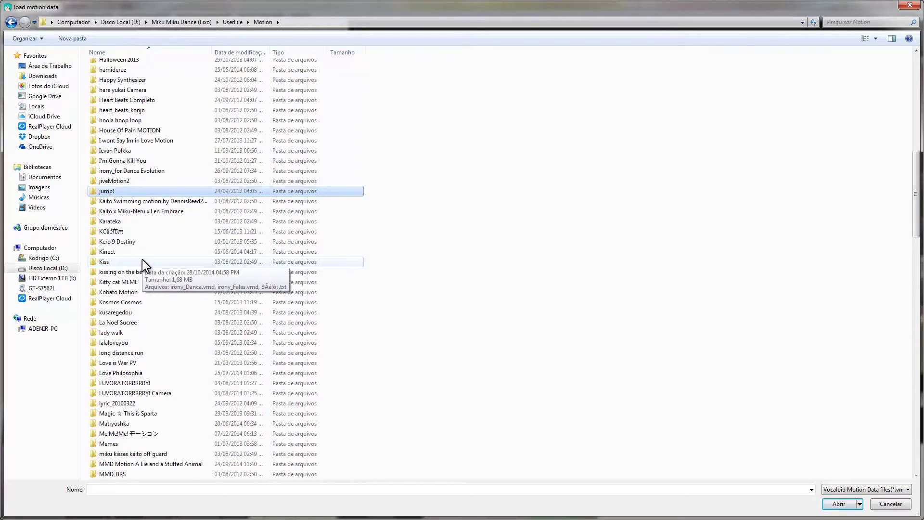
pyautogui.scroll(-13, 142, 259)
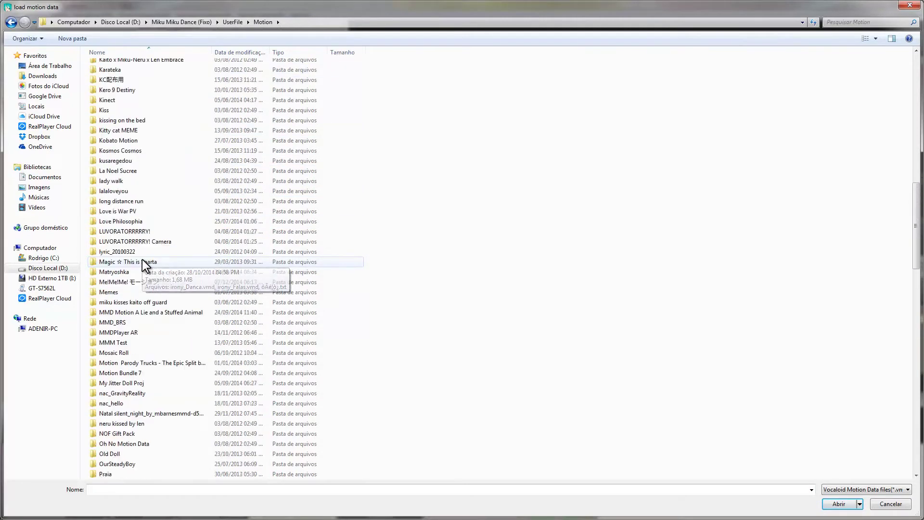
pyautogui.scroll(-7, 143, 259)
pyautogui.scroll(11, 143, 259)
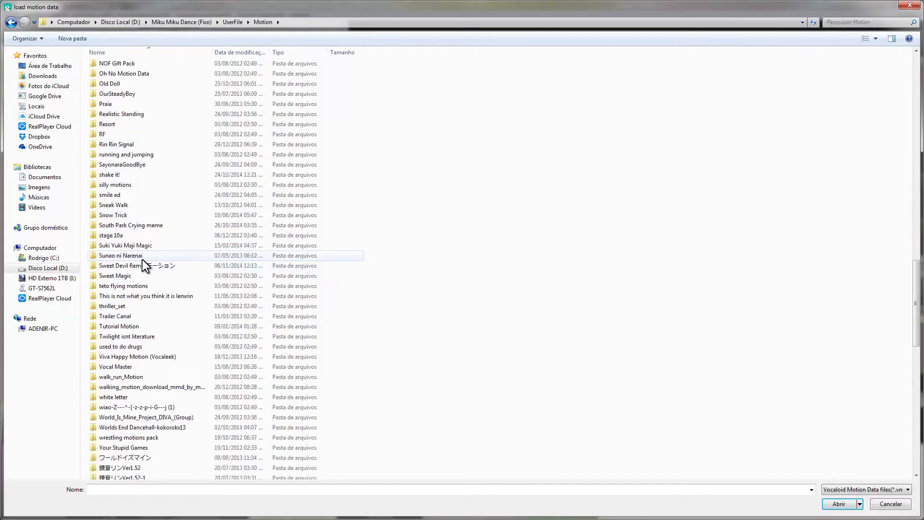
pyautogui.scroll(5, 142, 259)
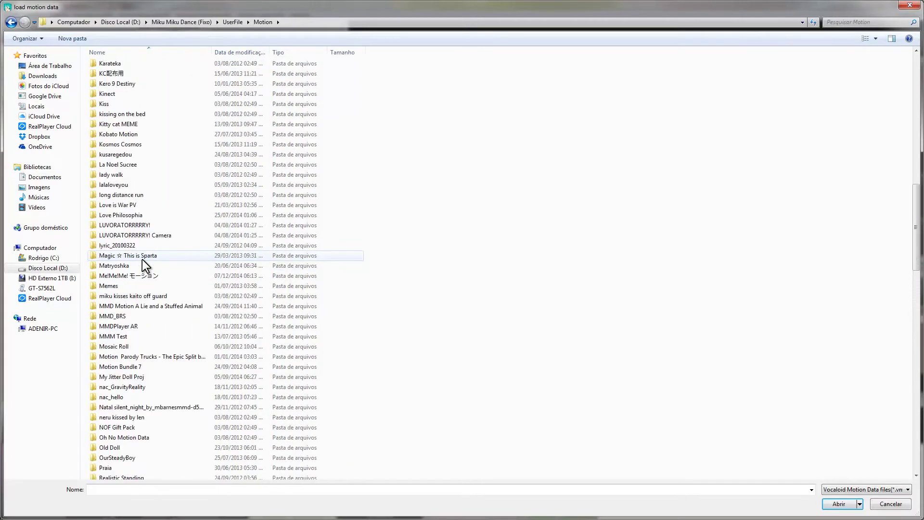
pyautogui.click(910, 5)
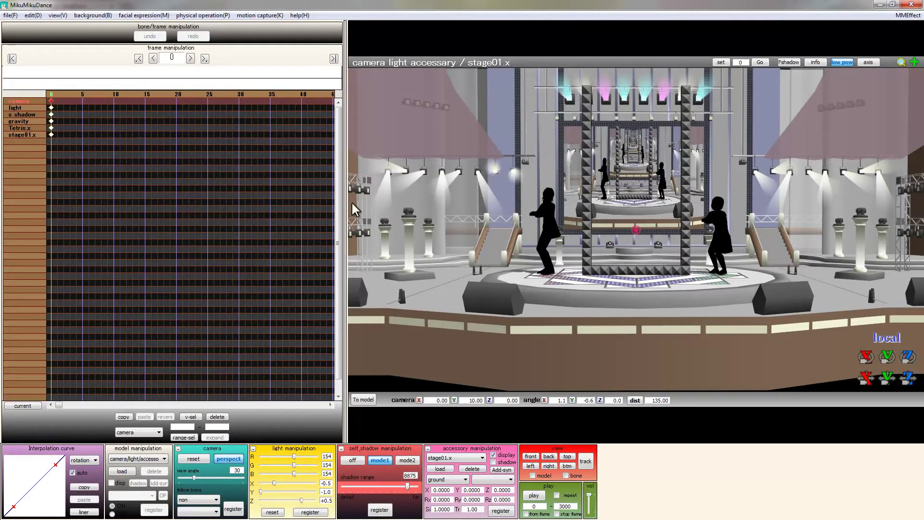
# - Register the camera at frame 0, and set a raised camera view of about X 23.5, Y 24.6 at frame 1000
pyautogui.click(234, 508)
pyautogui.doubleClick(171, 58)
pyautogui.write('1000')
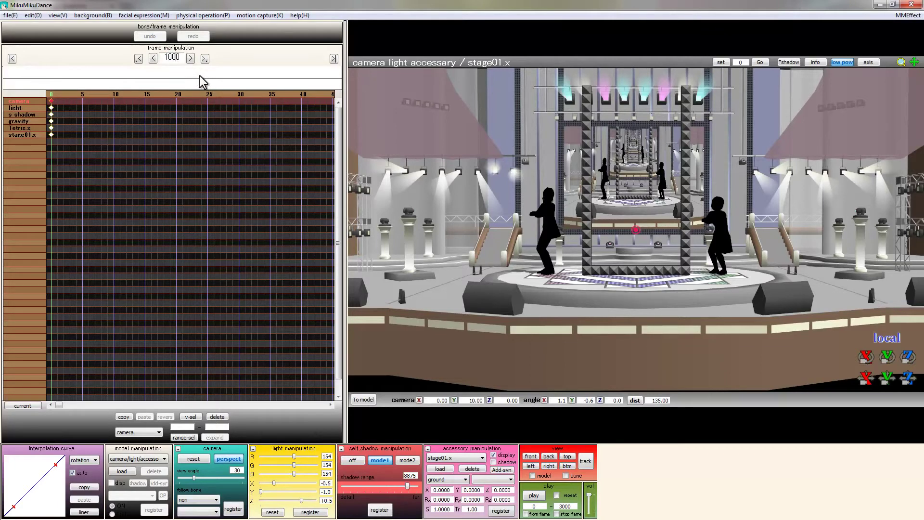
pyautogui.press('Return')
pyautogui.moveTo(770, 223); pyautogui.dragTo(746, 241, button='right')
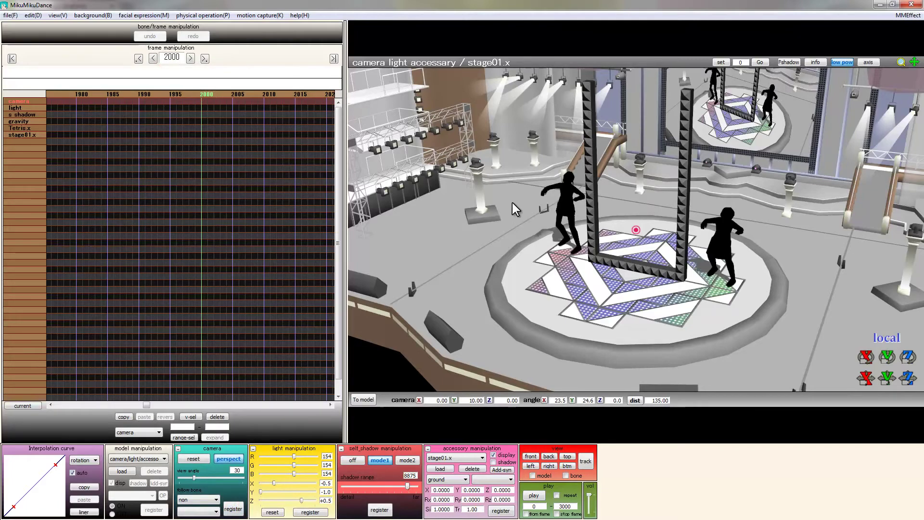
# - Keyframe the camera at frame 2000 with angle about X 26.9, Y -39.0, and at frame 3000 with X 10.9, Y -2.3, distance 117
pyautogui.moveTo(504, 228); pyautogui.dragTo(561, 236, button='right')
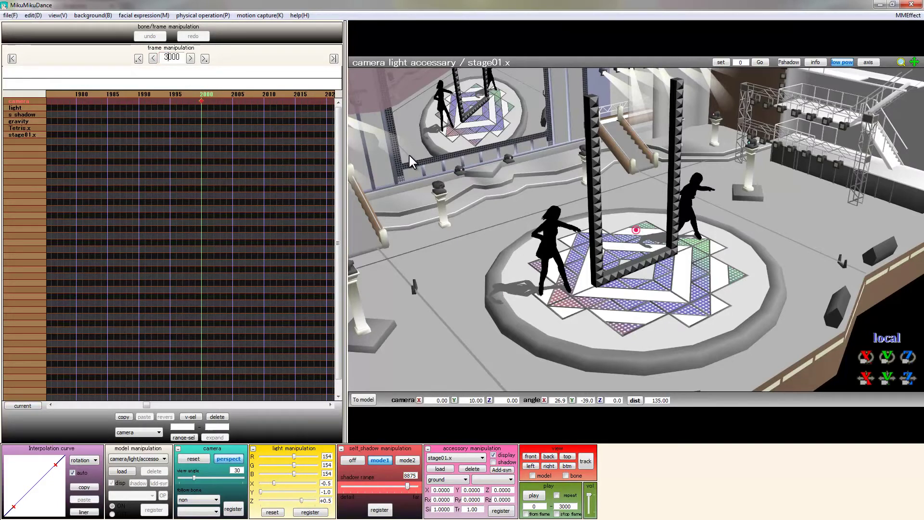
pyautogui.press('Return')
pyautogui.moveTo(672, 310); pyautogui.dragTo(646, 297, button='right')
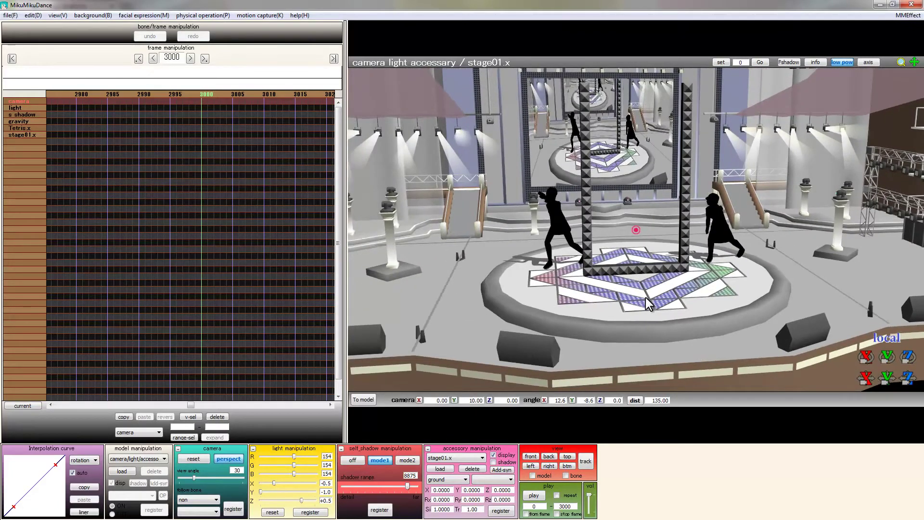
pyautogui.scroll(3, 645, 297)
pyautogui.moveTo(645, 297); pyautogui.dragTo(641, 296, button='right')
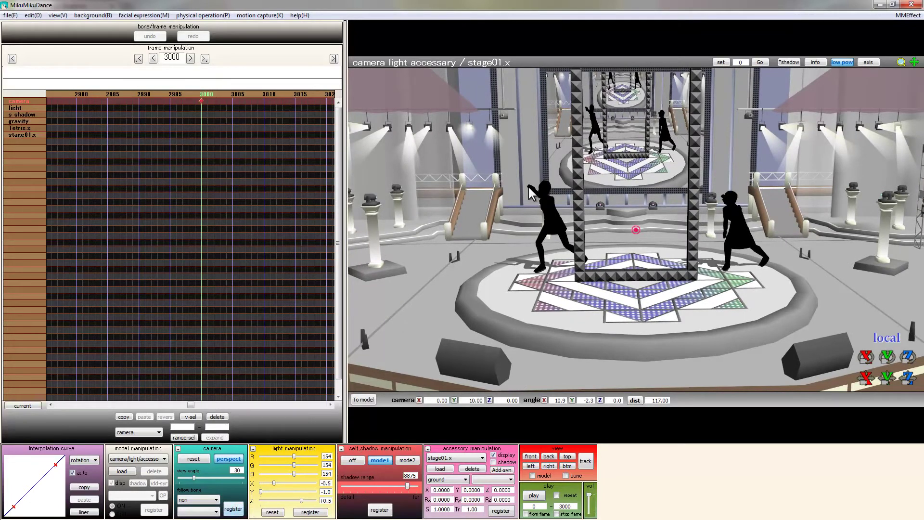
# - Play the animation with the Tetris game running, turn on the frame and fps info display, and stop playback
pyautogui.click(534, 497)
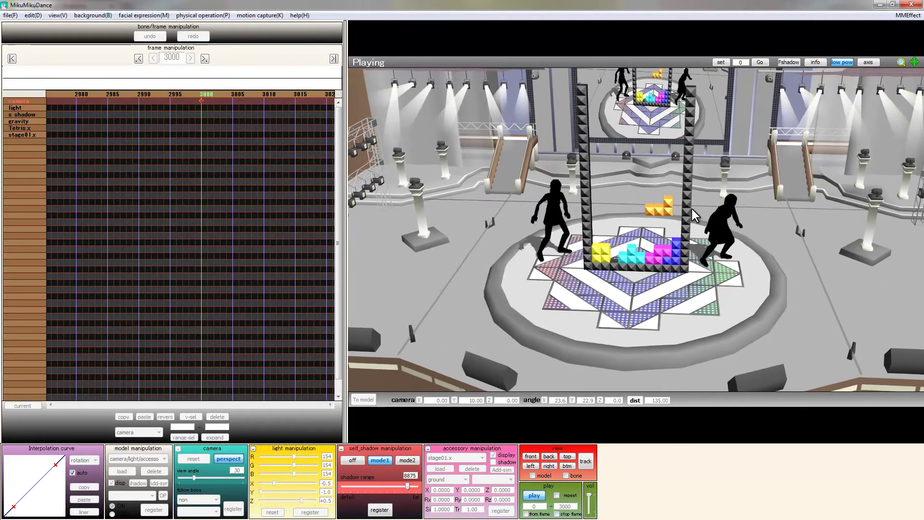
pyautogui.click(815, 62)
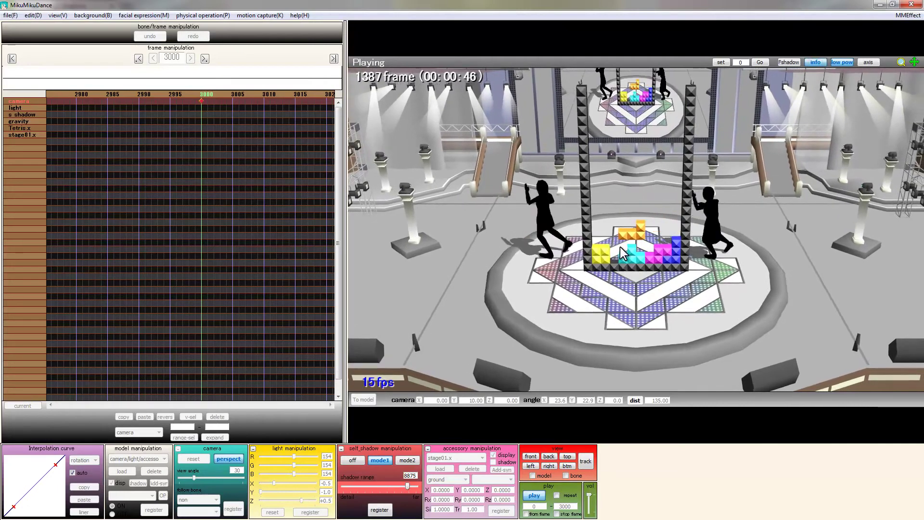
pyautogui.click(608, 225)
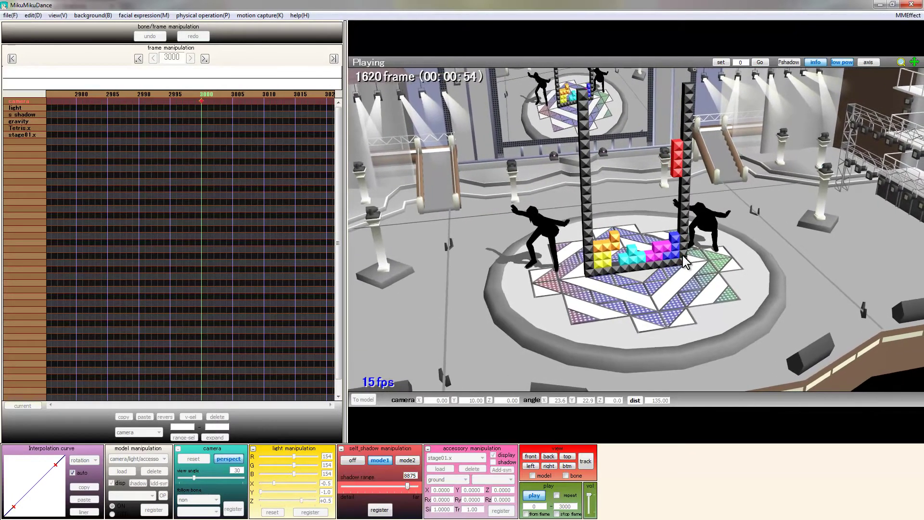
pyautogui.click(535, 495)
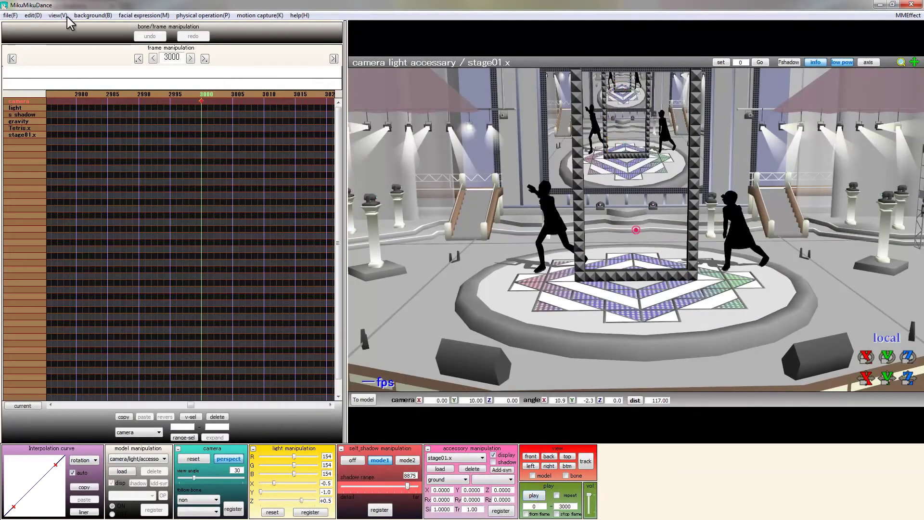
# - Start rendering the scene to an AVI file named Jogando Tettris in the temp folder
pyautogui.click(11, 15)
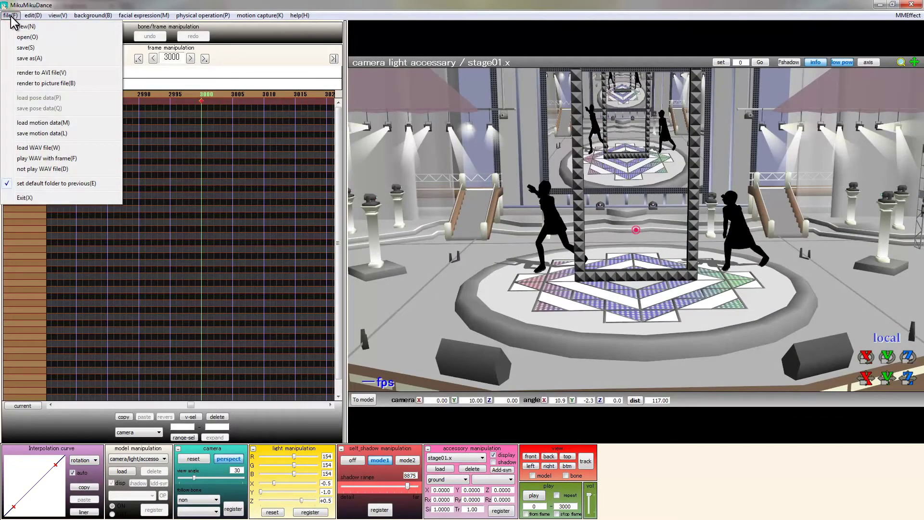
pyautogui.click(46, 73)
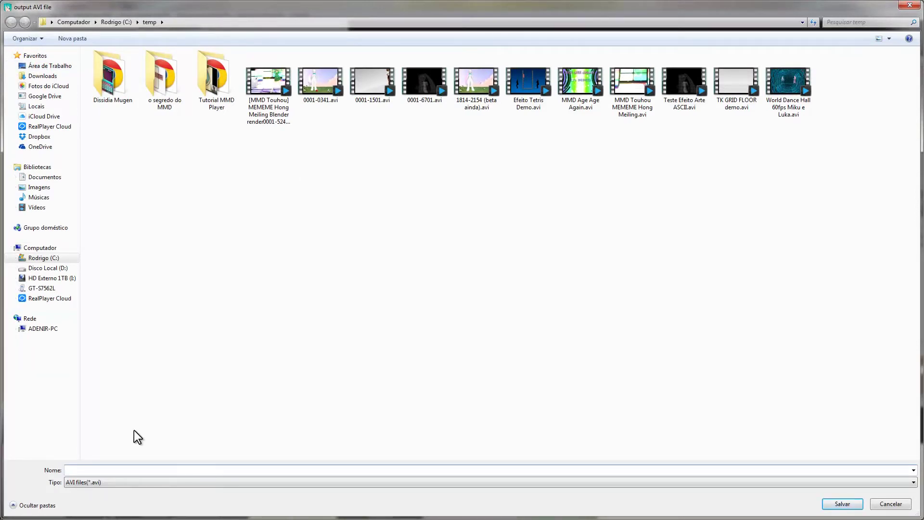
pyautogui.write('T')
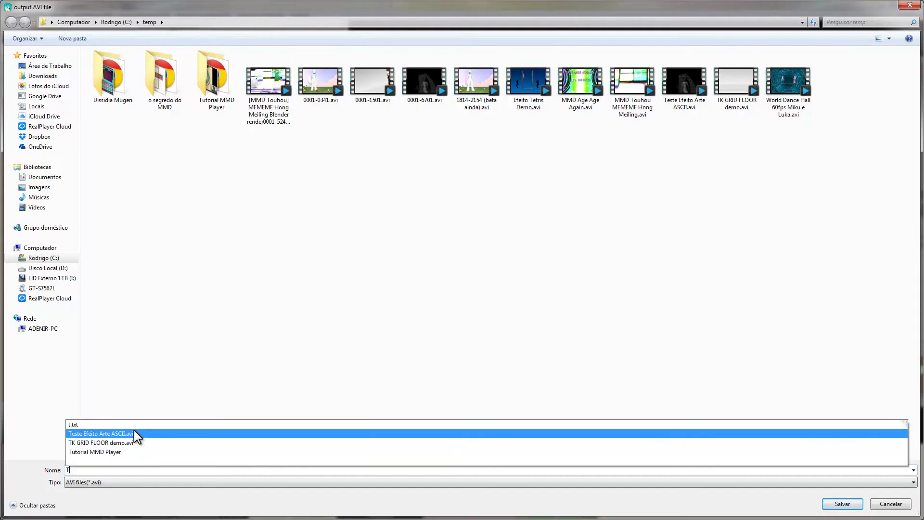
pyautogui.press('BackSpace')
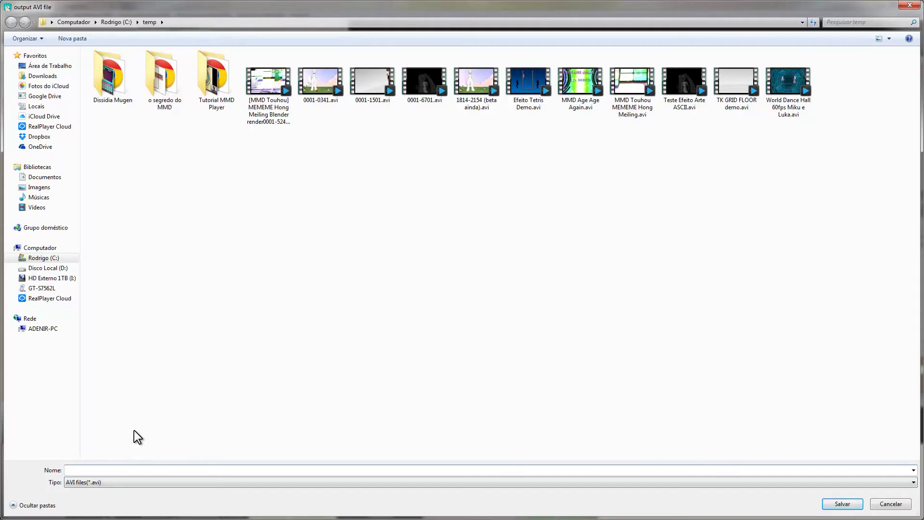
pyautogui.write('J0o')
pyautogui.press('BackSpace')
pyautogui.press('BackSpace')
pyautogui.write('ogando Tettris')
pyautogui.press('Return')
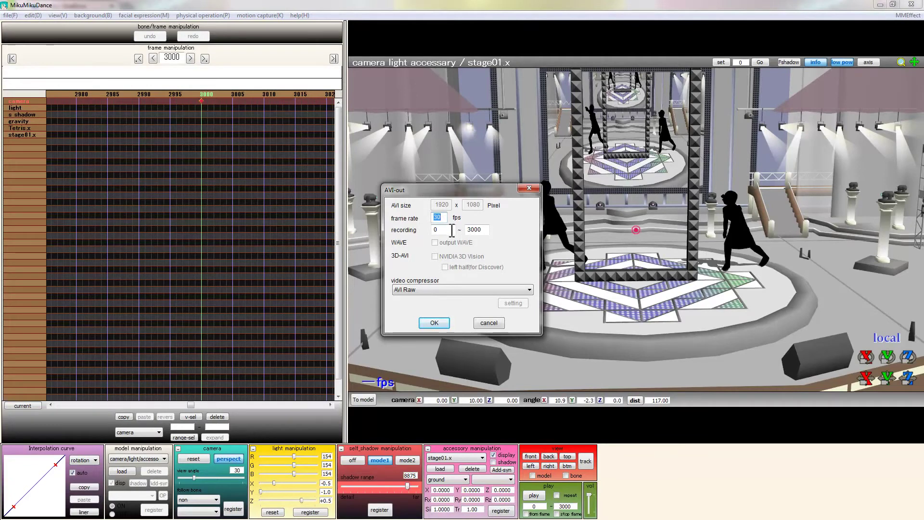
# - Choose the UtVideo YUV420 BT.709 (ULH0) DMO compressor, start the AVI recording of frames 0 to 3000, and bring the recording window fully into view
pyautogui.click(438, 290)
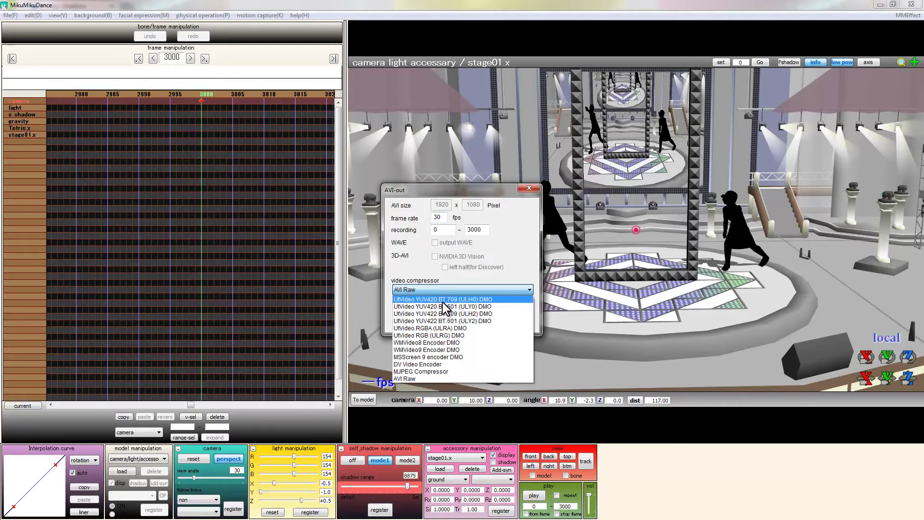
pyautogui.click(443, 301)
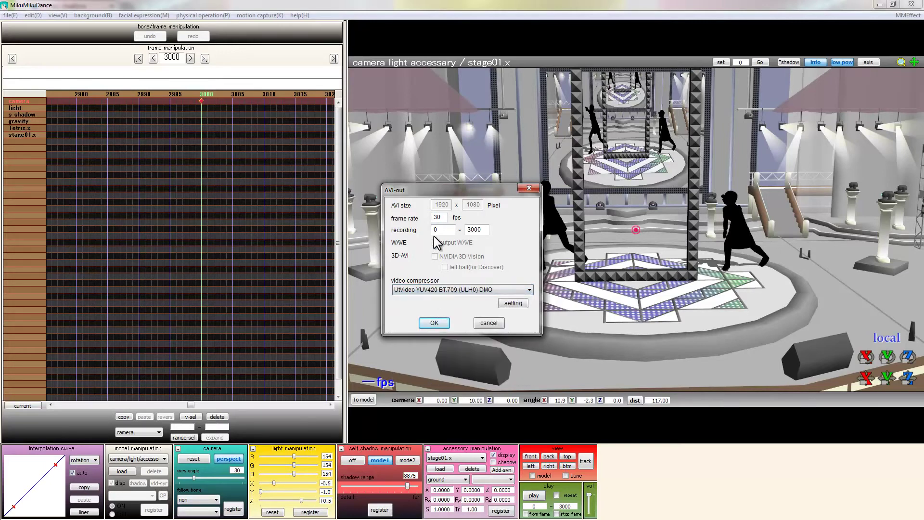
pyautogui.click(434, 323)
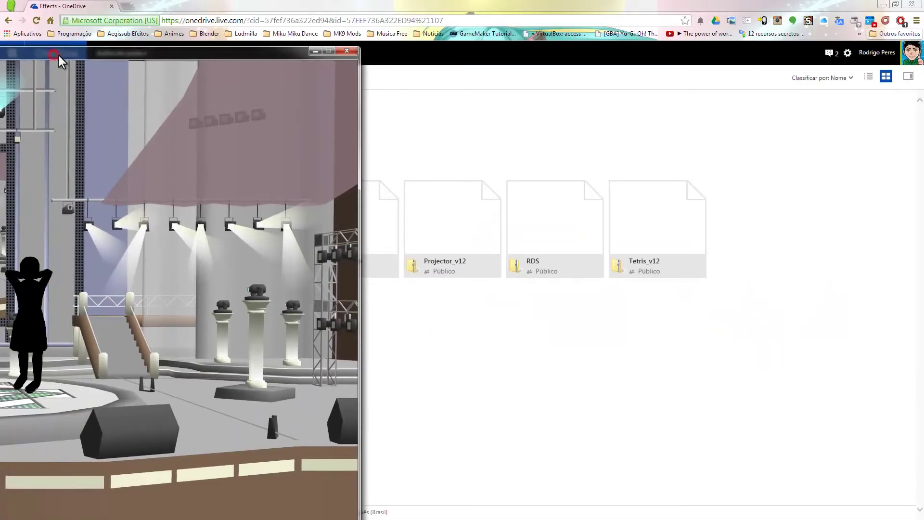
pyautogui.moveTo(59, 55); pyautogui.dragTo(622, 13)
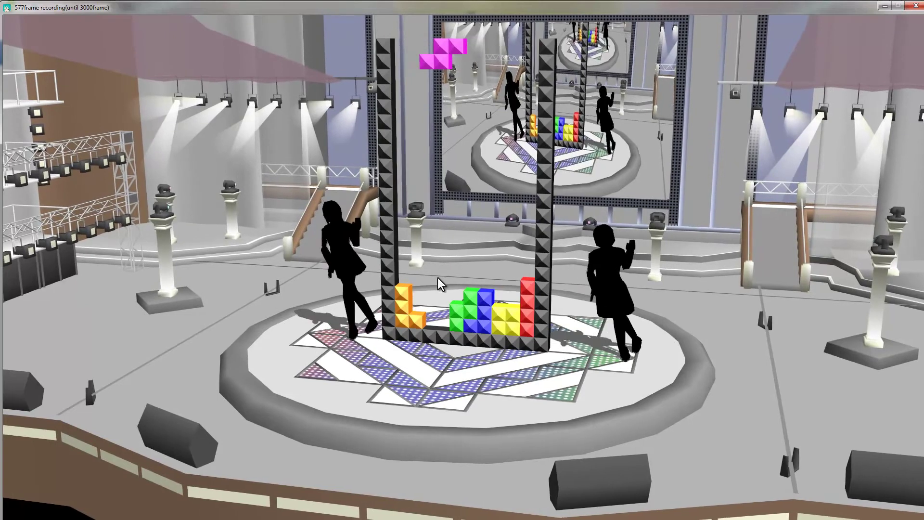
# - Play the Tetris game in the recording window, placing the falling blocks while the frames render up to 3000
pyautogui.click(439, 282)
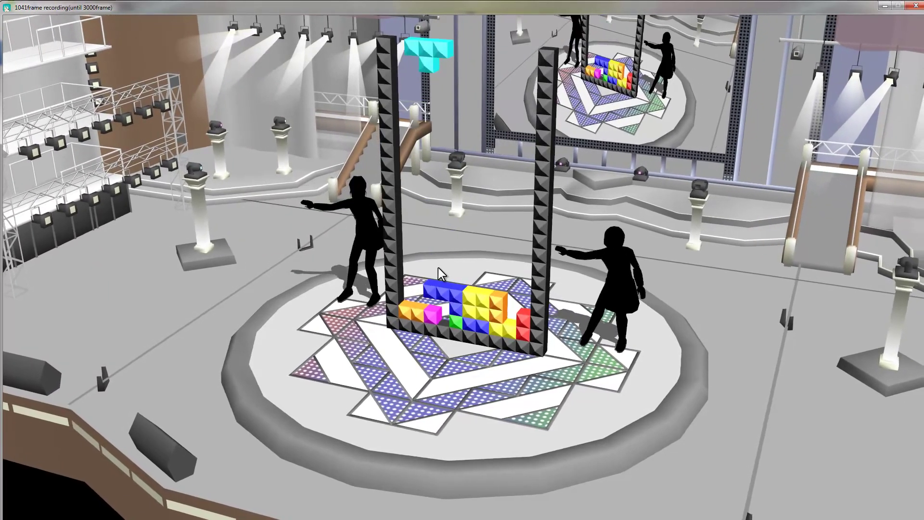
pyautogui.click(438, 269)
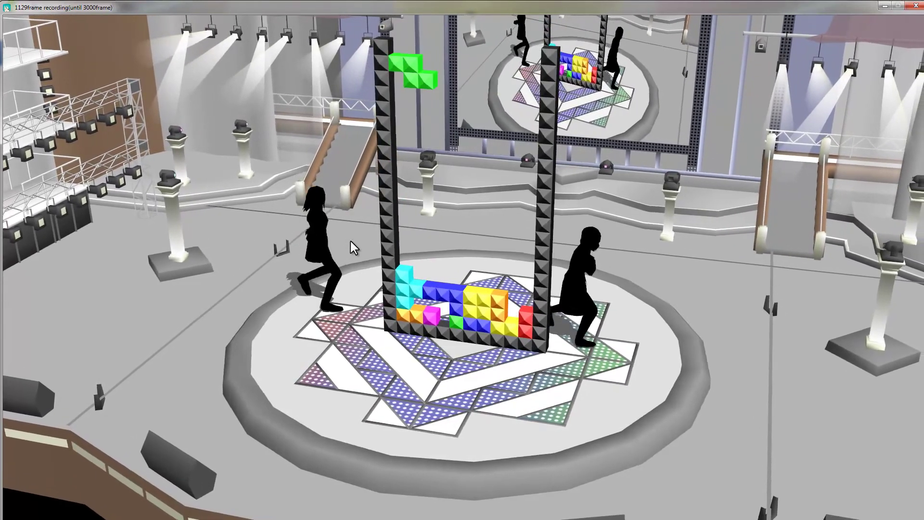
pyautogui.click(531, 262)
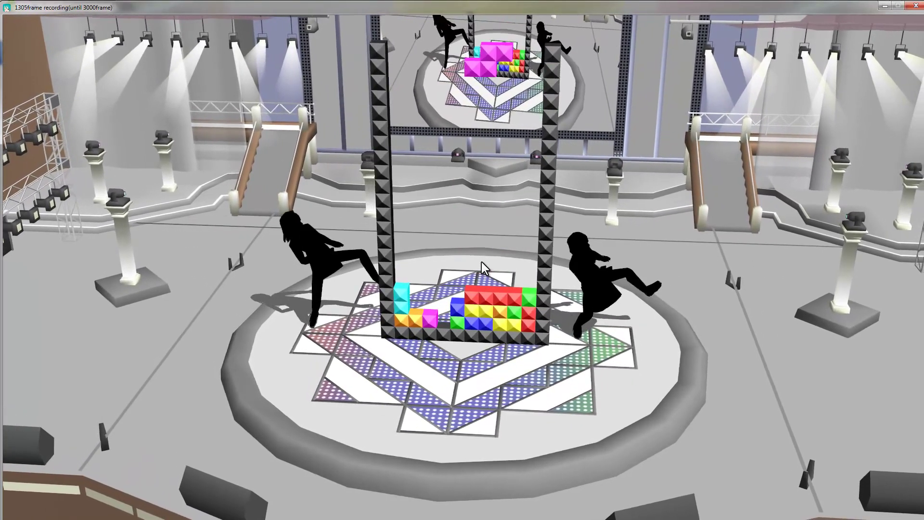
pyautogui.click(455, 269)
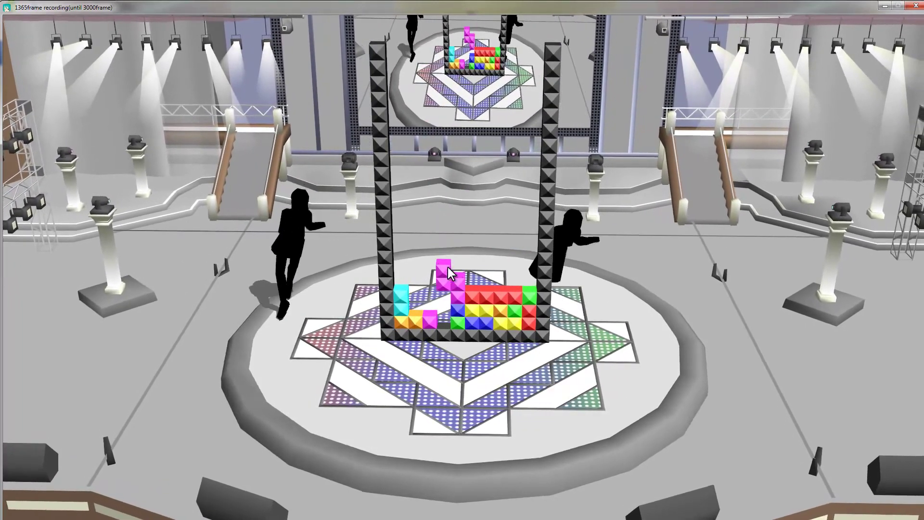
pyautogui.click(417, 266)
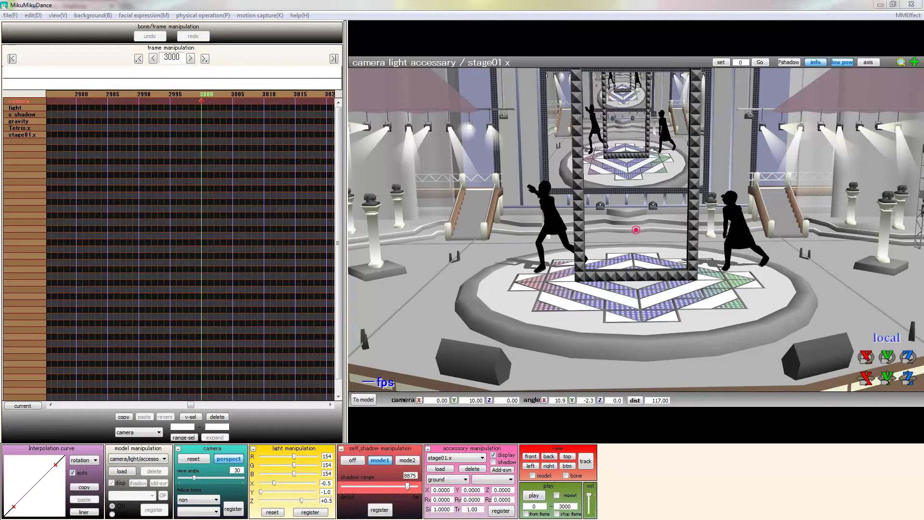
# - Switch to the temp folder in Windows Explorer, play Jogando Tetris.avi enlarged in DivX Player, and close the player
pyautogui.hotkey('alt', 'Tab')
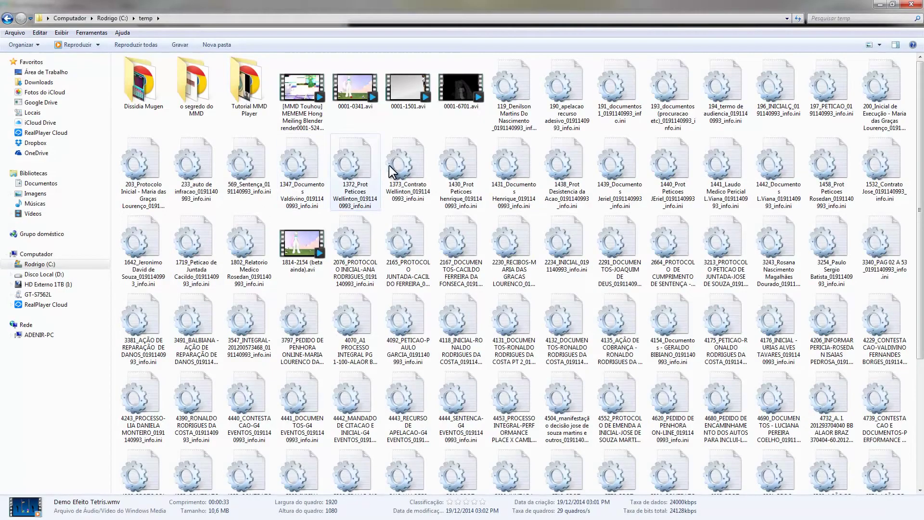
pyautogui.scroll(-3, 514, 263)
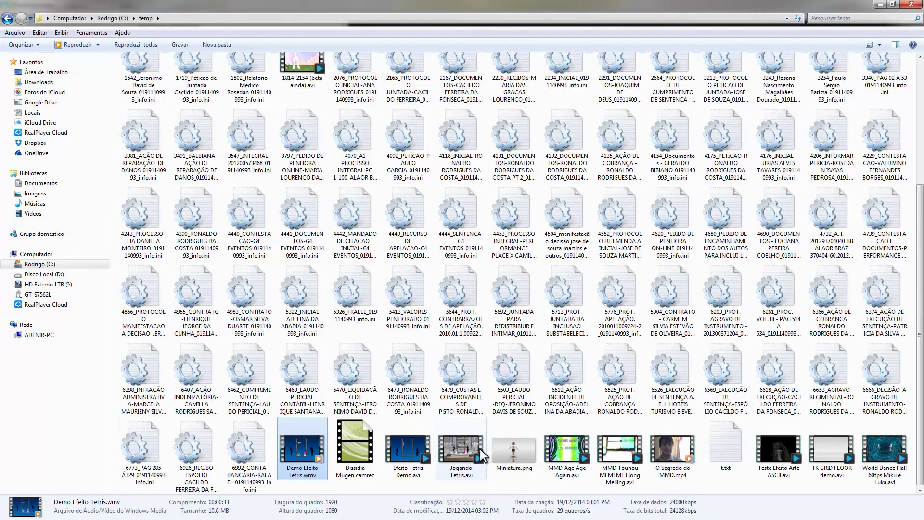
pyautogui.click(465, 453)
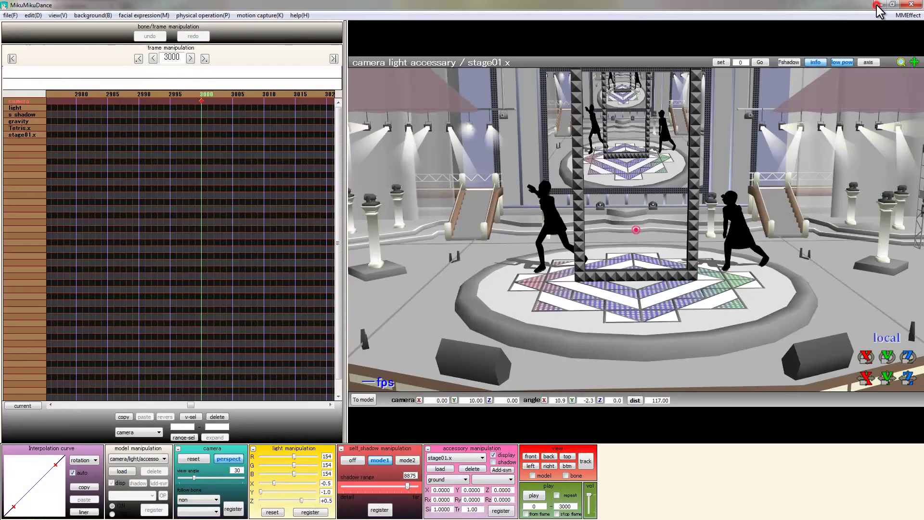
pyautogui.click(880, 4)
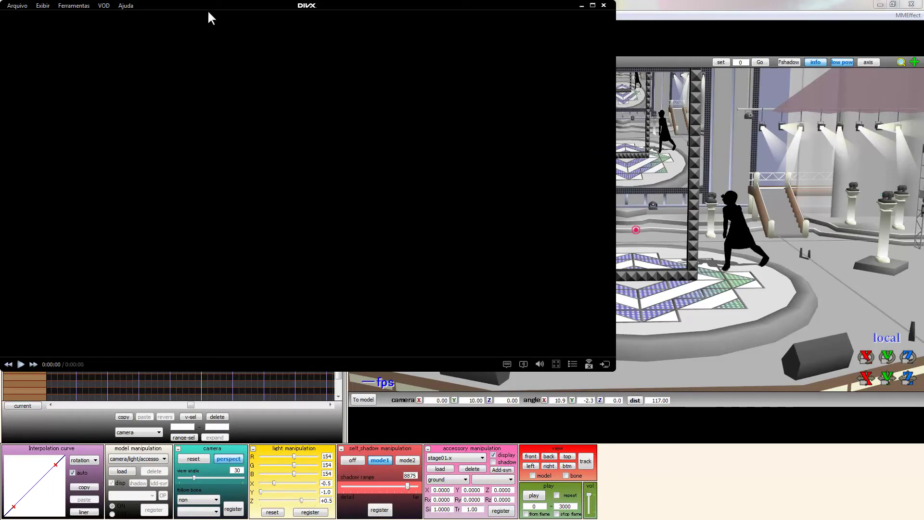
pyautogui.moveTo(211, 6); pyautogui.dragTo(420, 62)
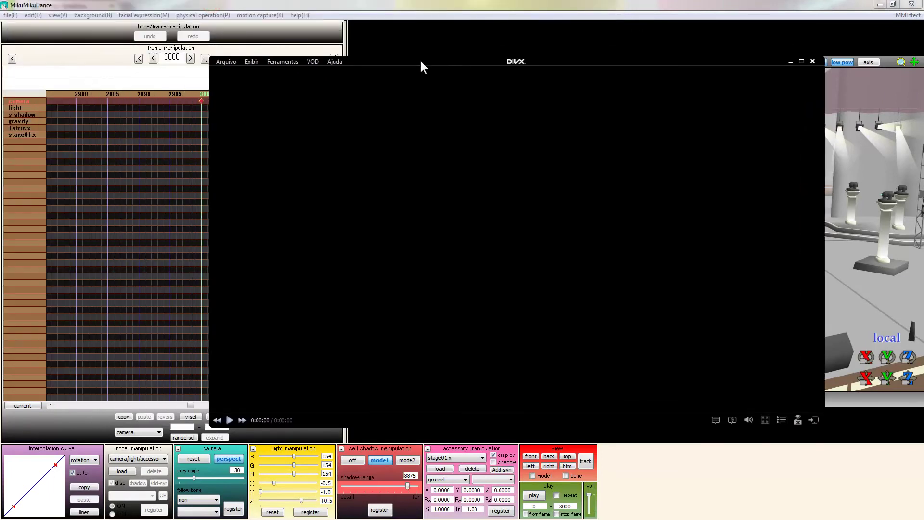
pyautogui.doubleClick(413, 117)
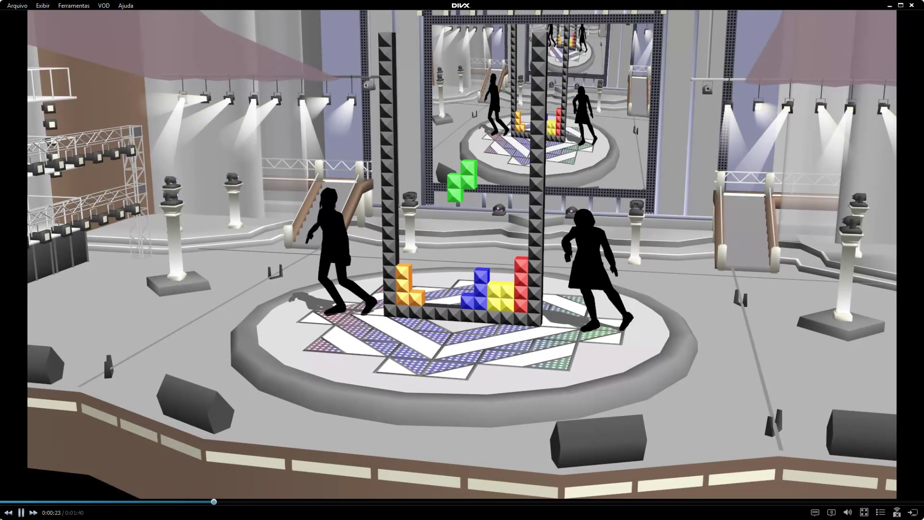
pyautogui.click(912, 6)
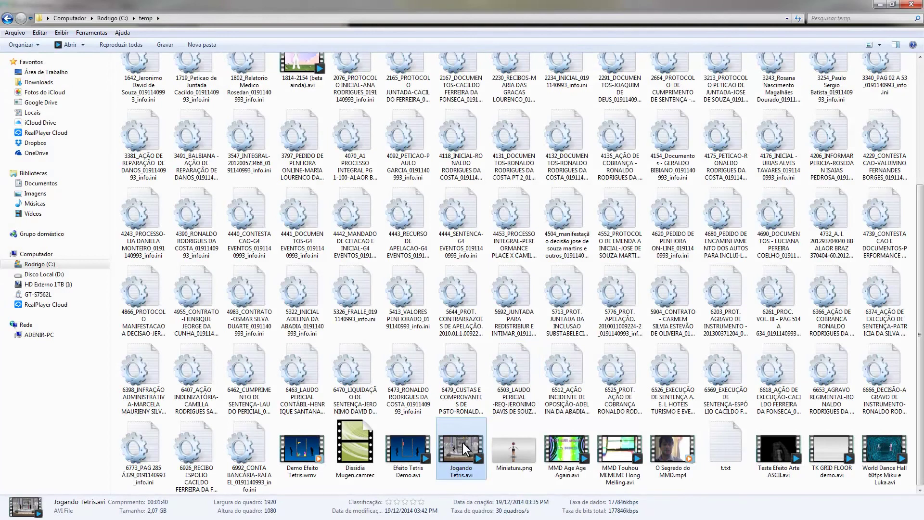
# - Play Jogando Tetris.avi from the temp folder with Windows Media Player to review the rendered animation
pyautogui.doubleClick(463, 444)
pyautogui.rightClick(463, 444)
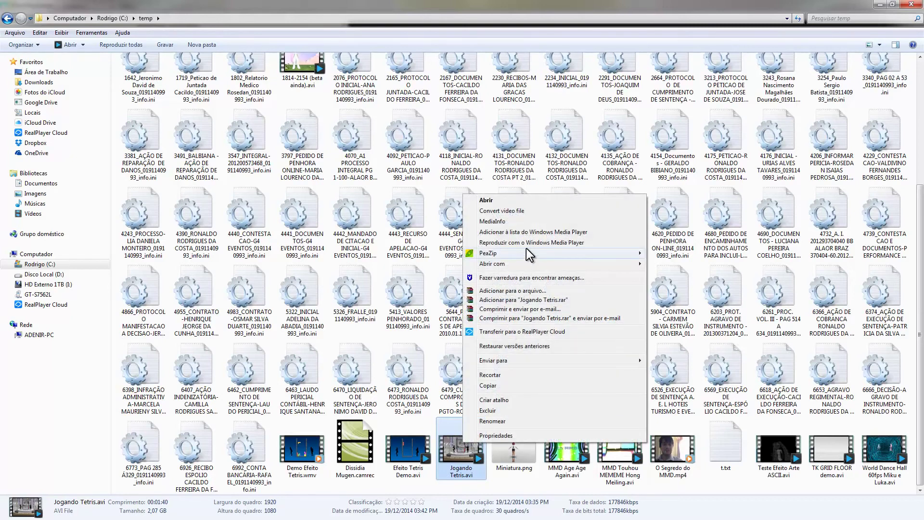
pyautogui.click(531, 243)
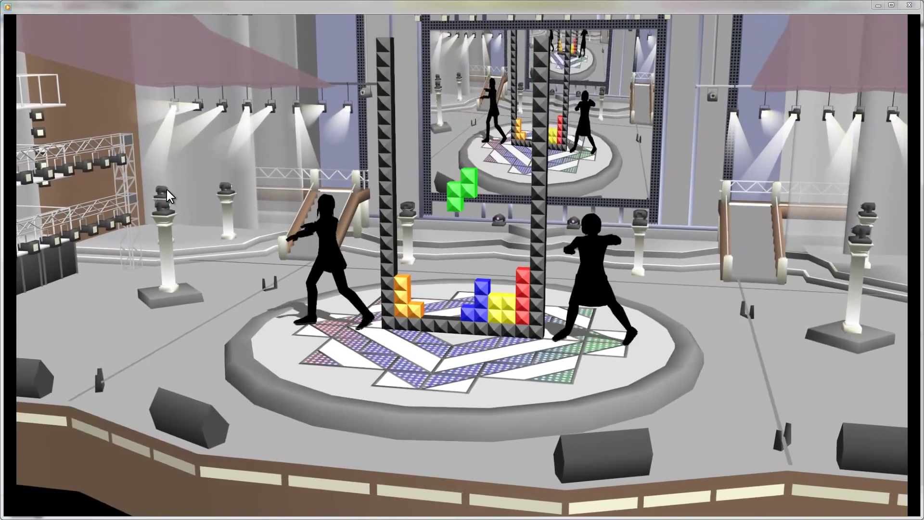
pyautogui.moveTo(168, 153)
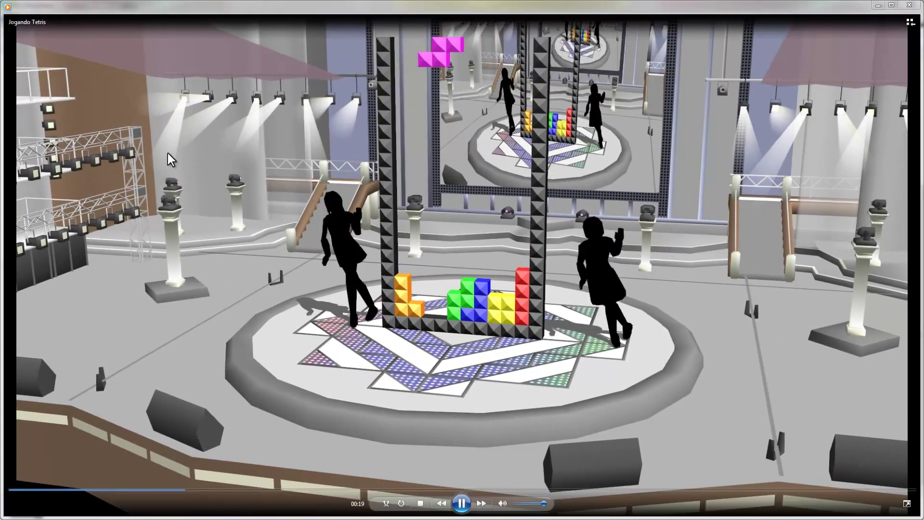